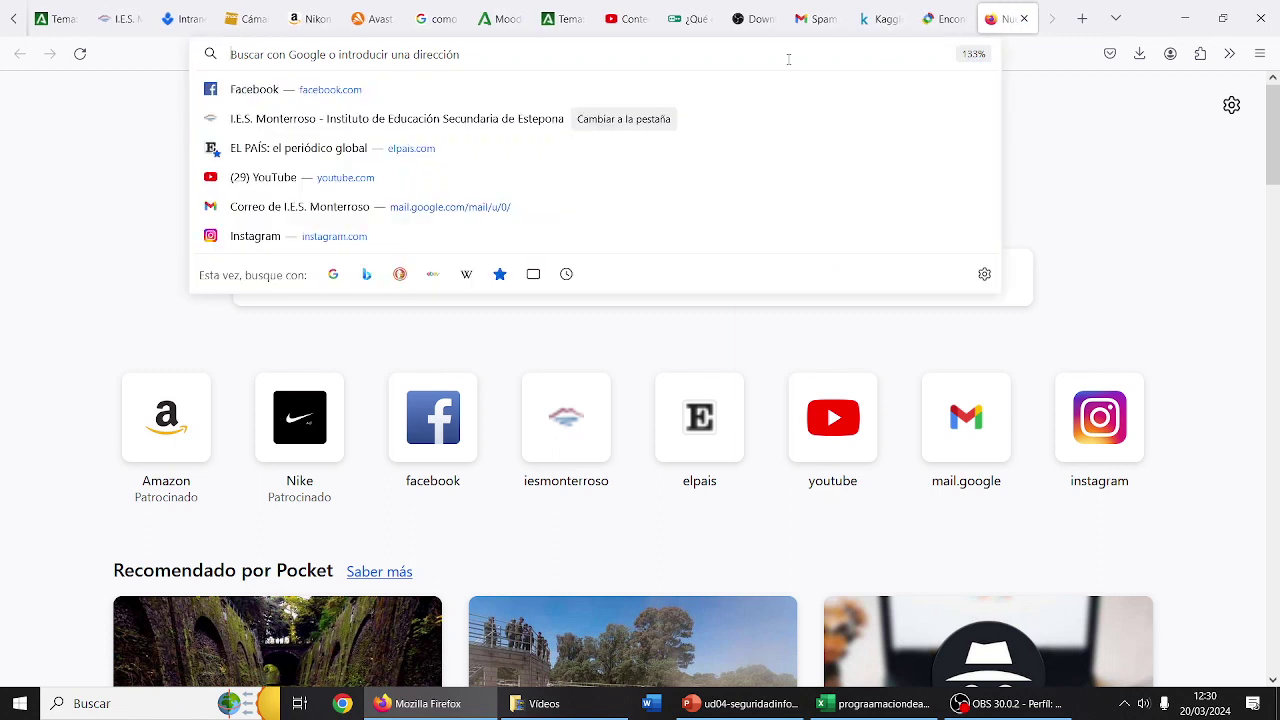
- Search the web for 'GOOGLE DRIVE' and open the Google Drive result
text(GOOGLE)
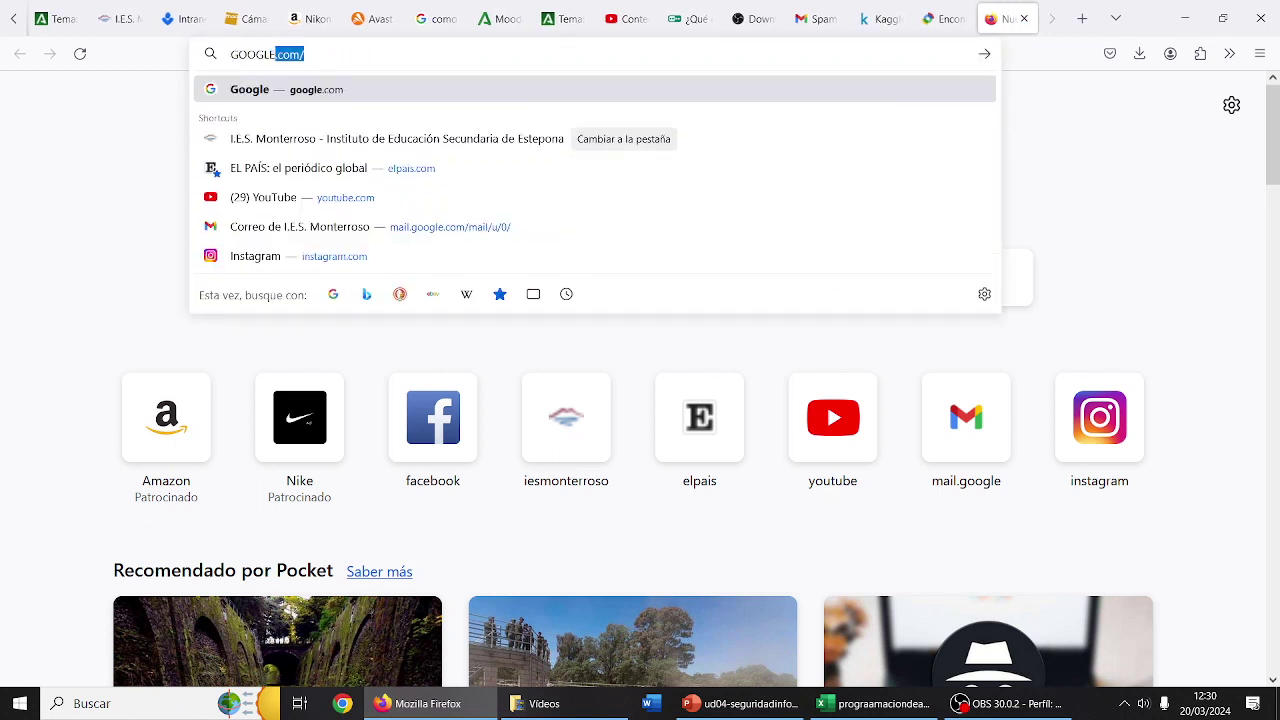
text( DRIVE)
key(Return)
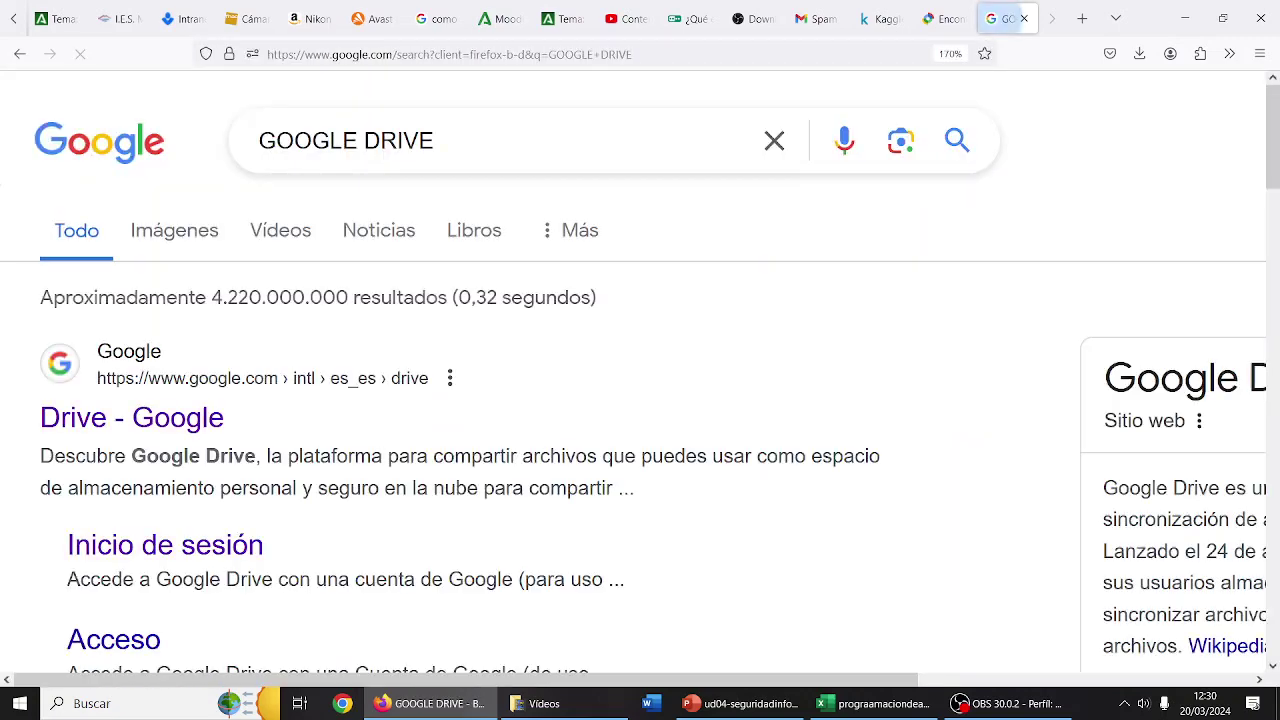
click(169, 427)
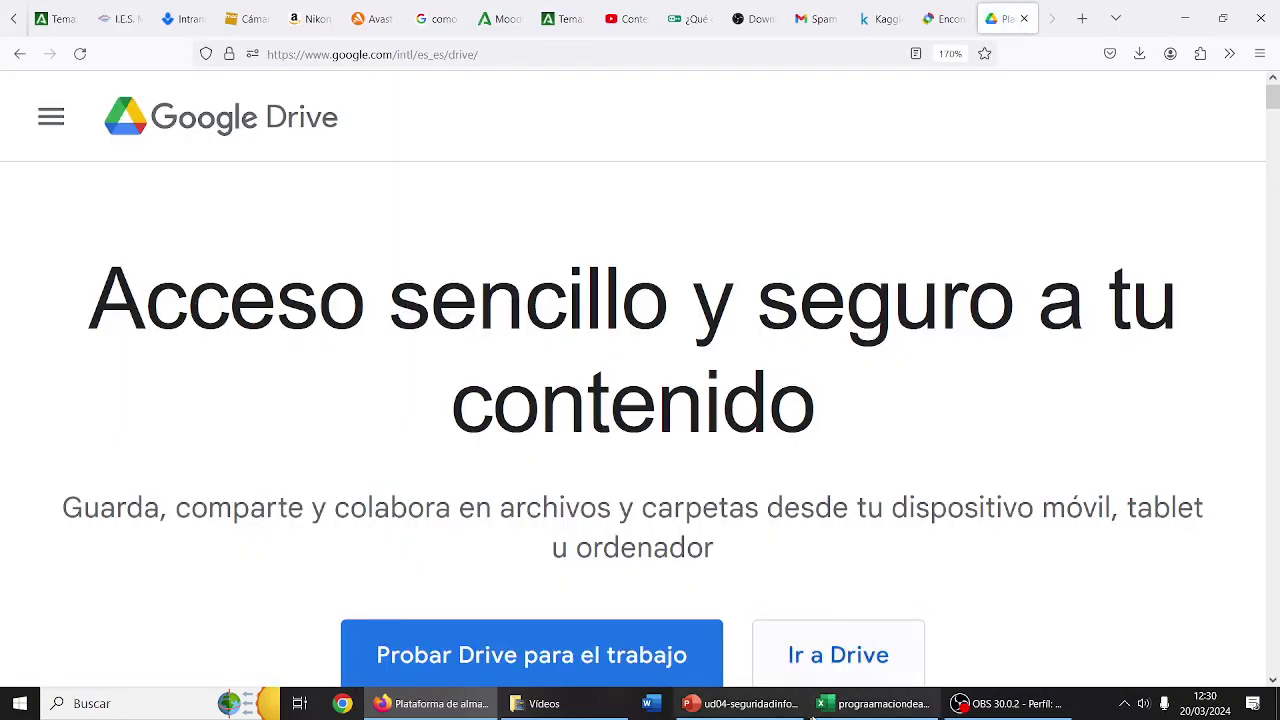
- Go into Drive with 'Ir a Drive' and sign in with the chosen Google account
click(837, 651)
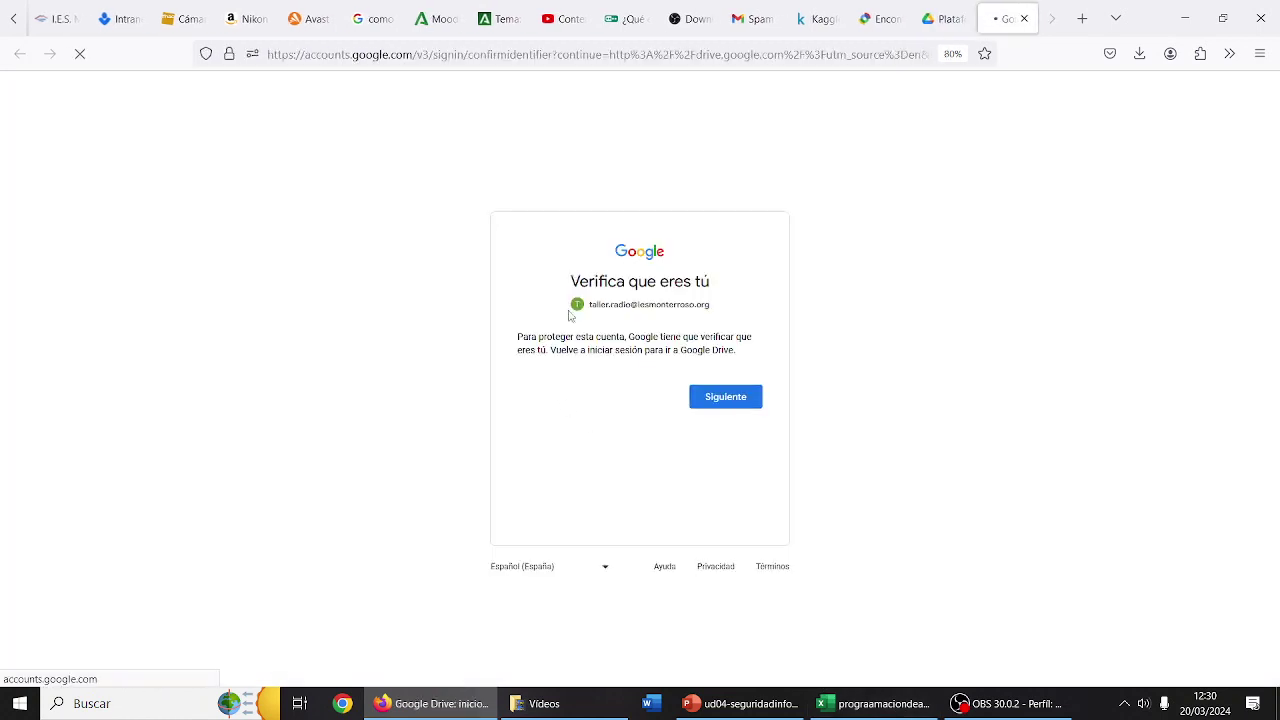
click(720, 398)
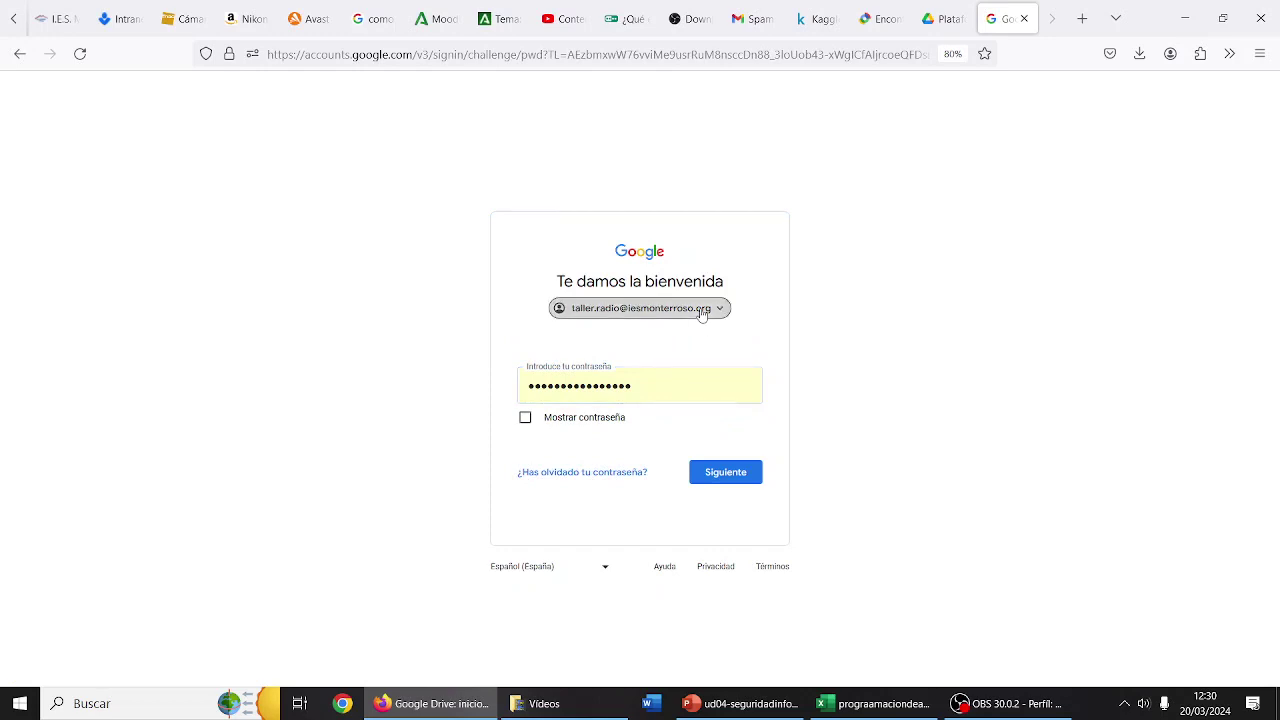
click(702, 314)
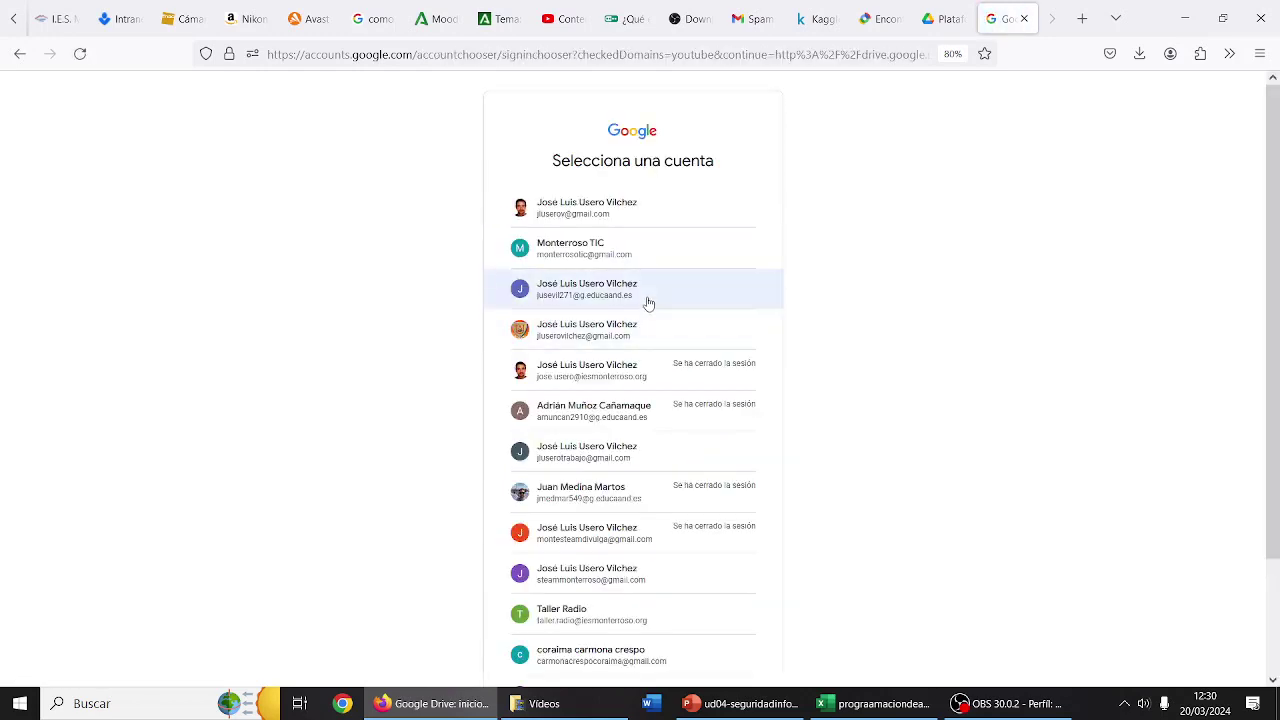
click(648, 303)
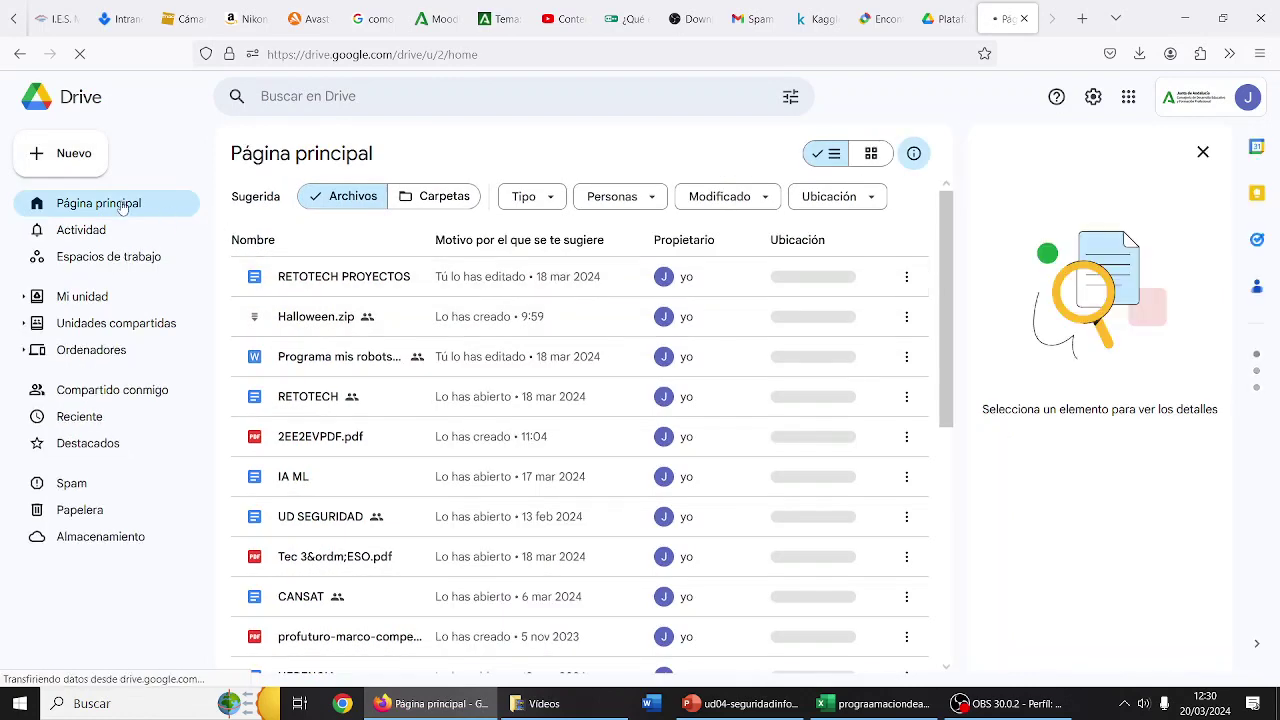
- Create a new folder named CYR in My Drive using Nuevo > Nueva carpeta
click(85, 170)
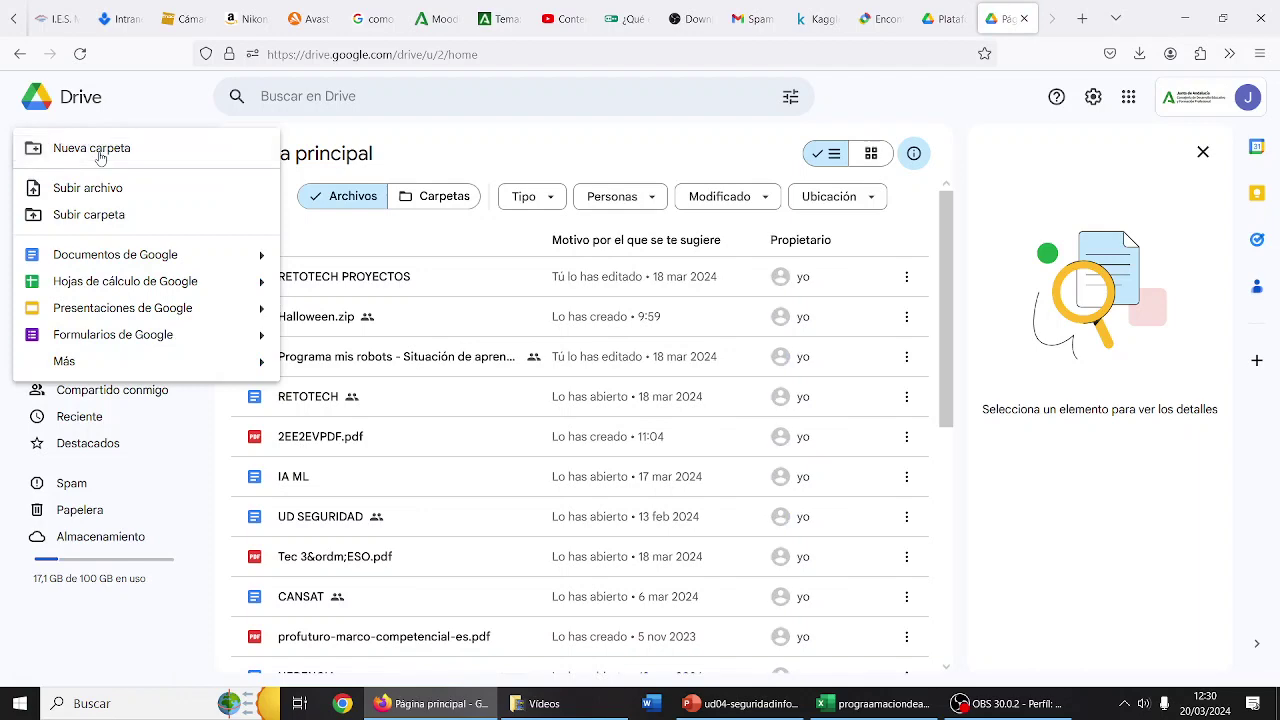
click(100, 158)
text(CY)
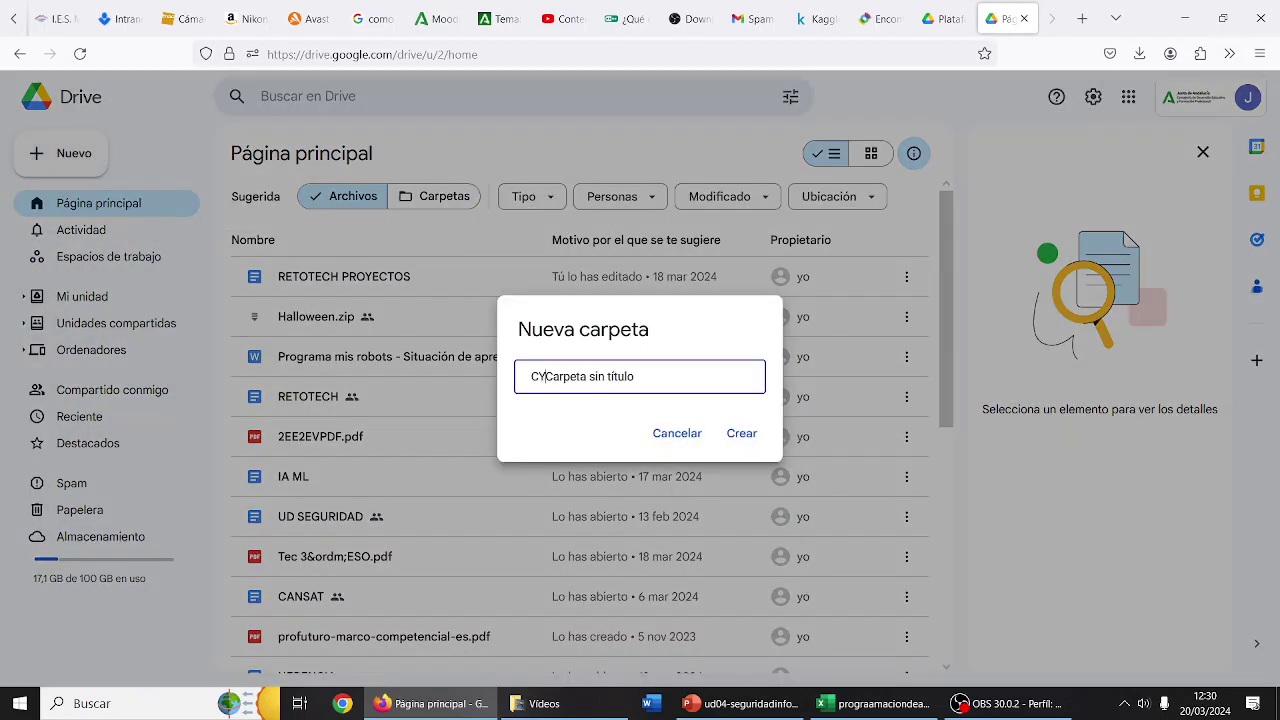
text(R)
key(ctrl+a)
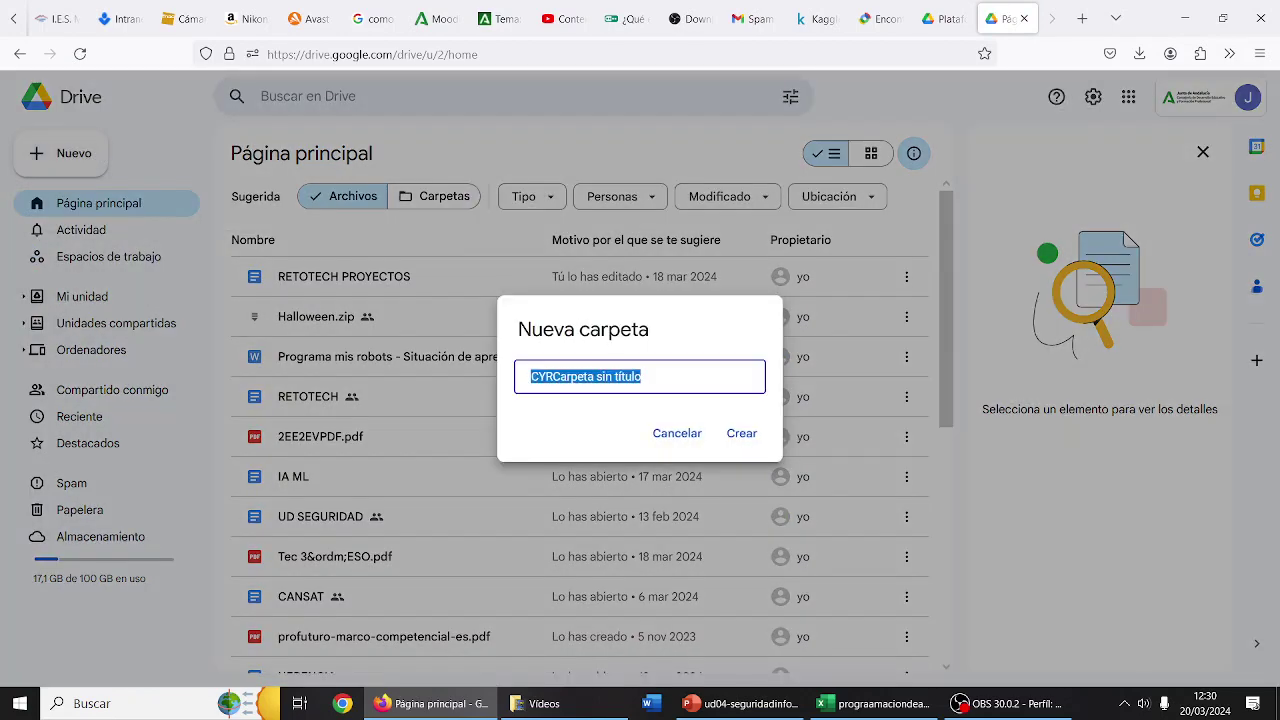
text(CYR)
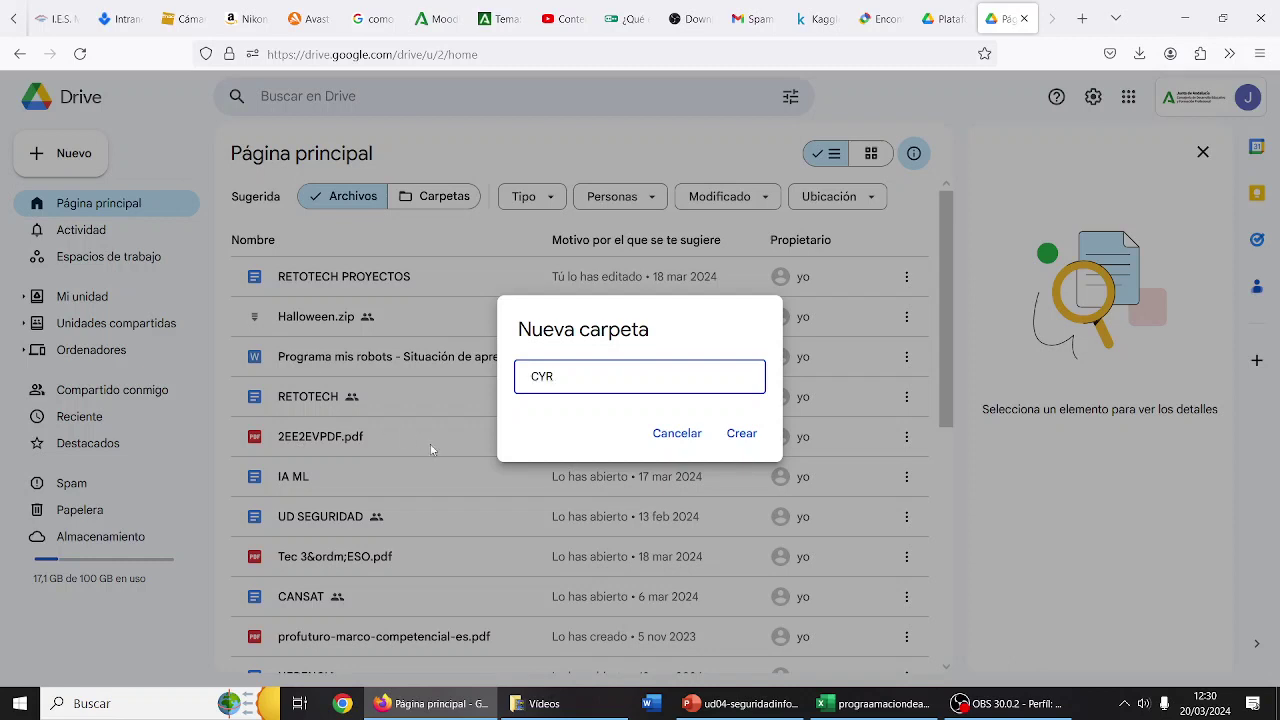
click(735, 437)
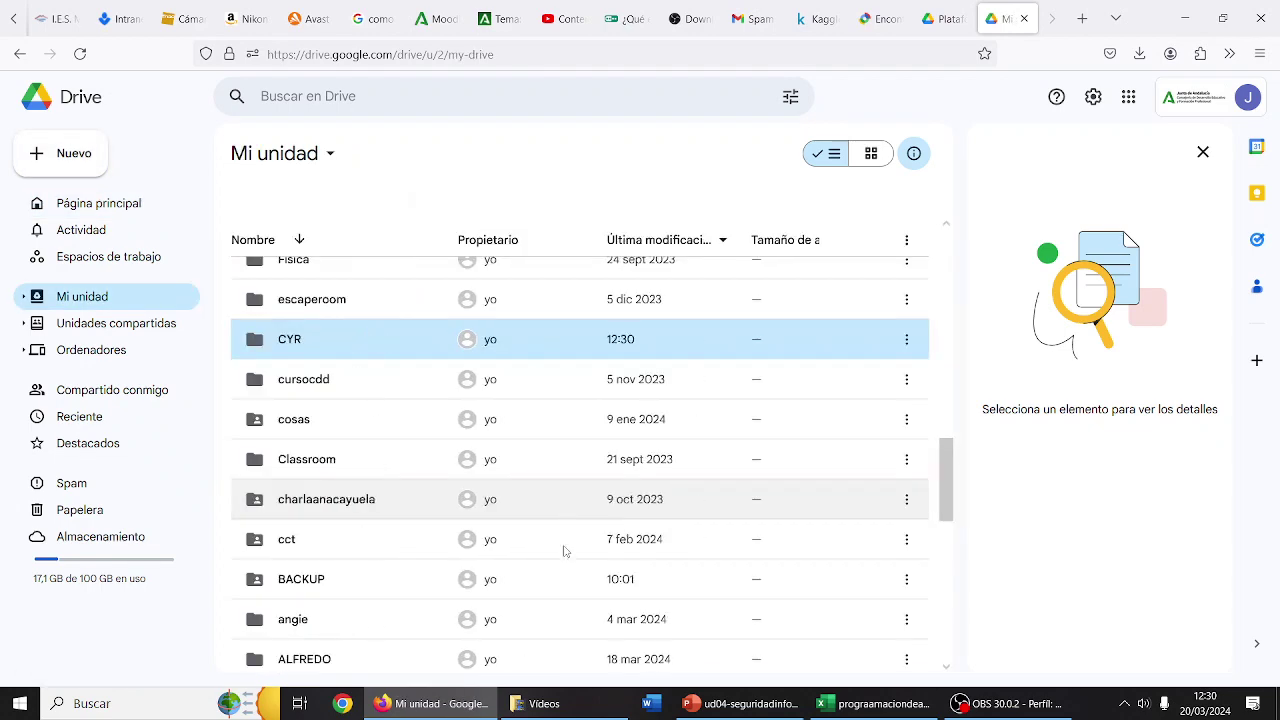
click(544, 703)
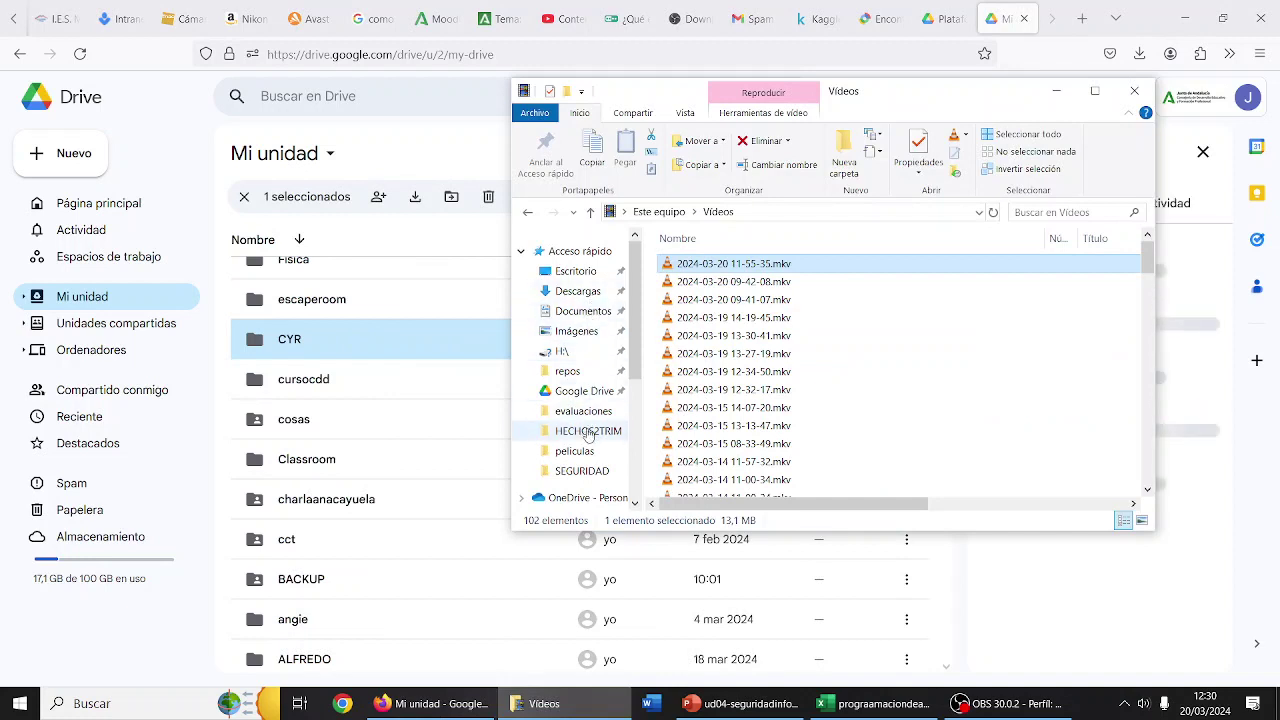
- Browse to C:\2324\ia, look inside the hielo folder, and return to ia
scroll(585, 420, down, 4)
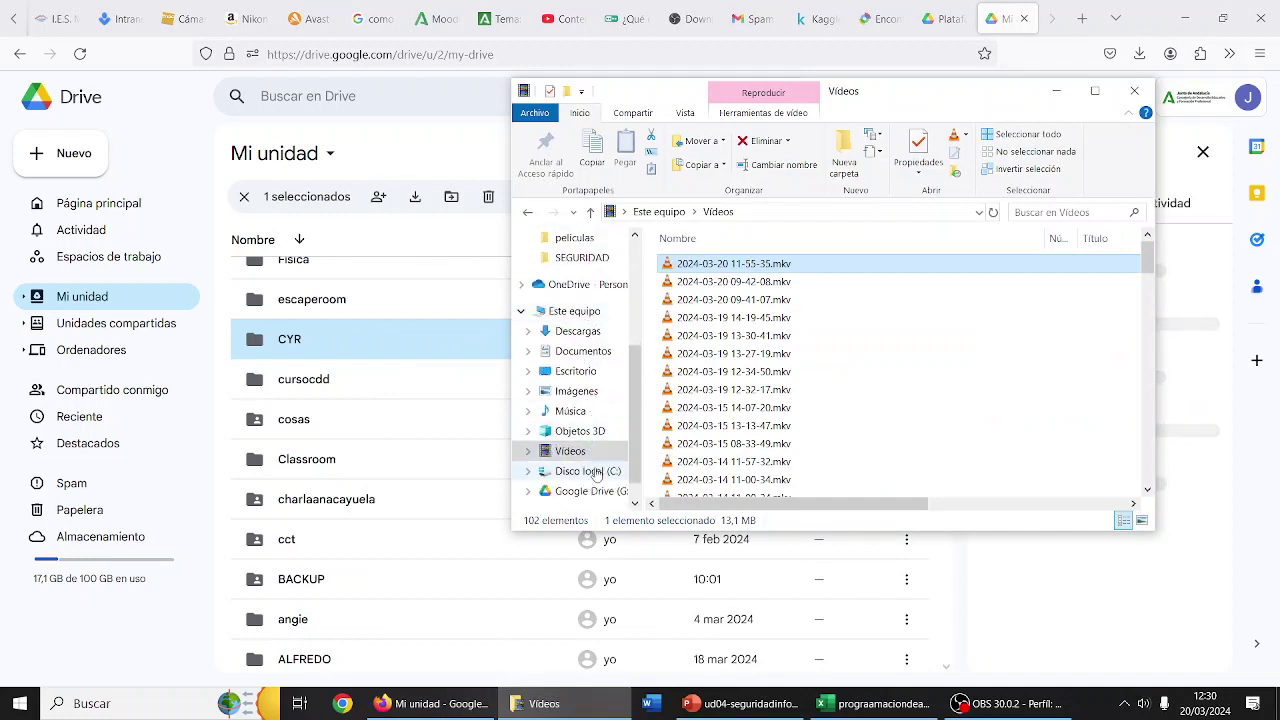
click(586, 471)
double_click(690, 358)
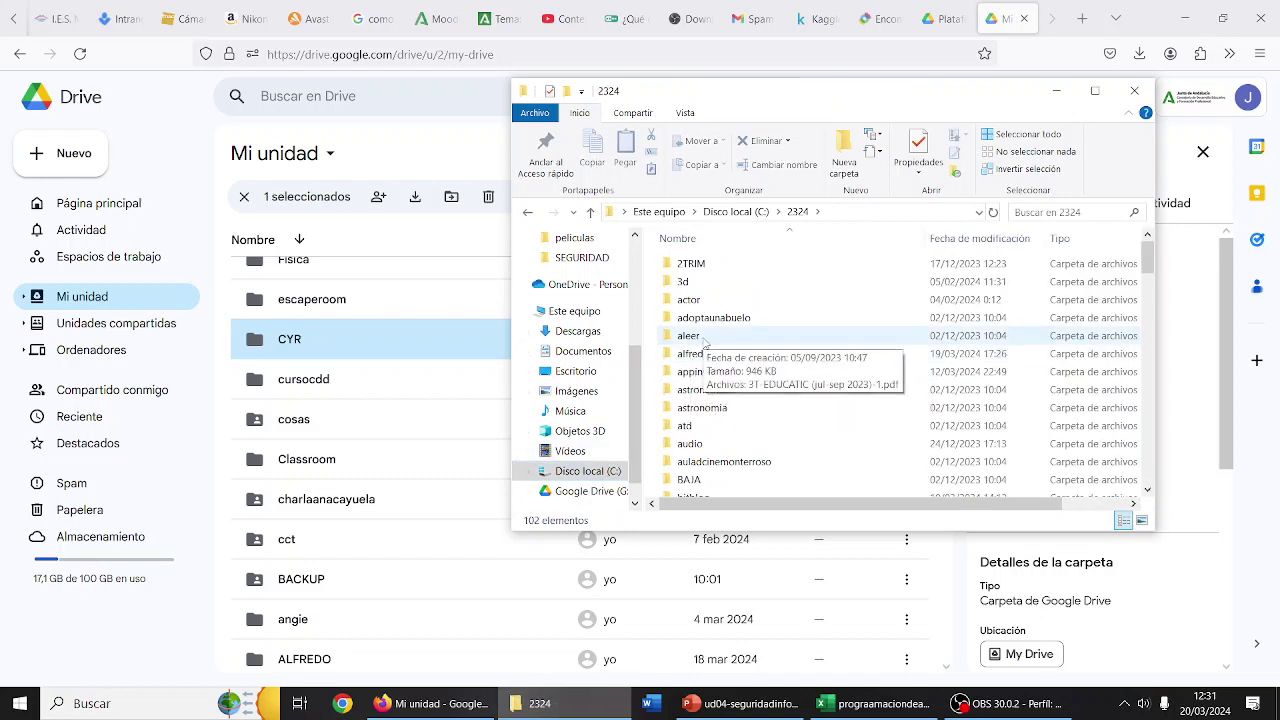
scroll(704, 342, down, 5)
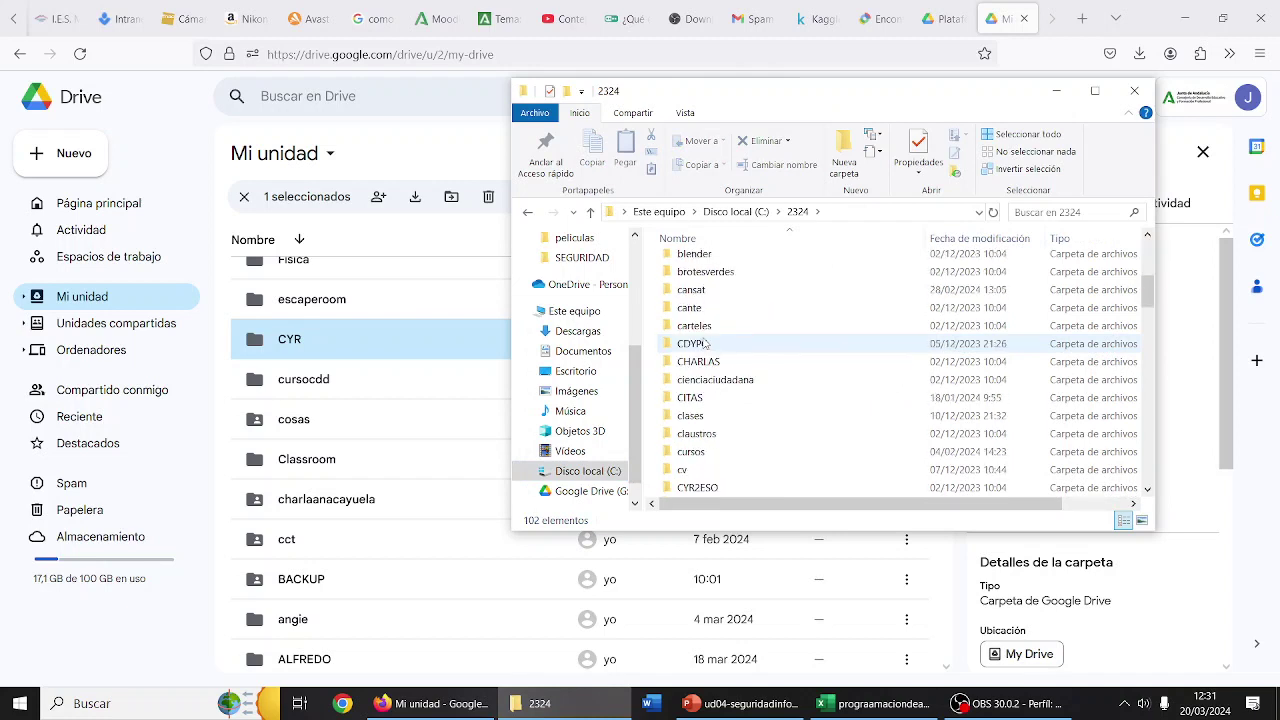
scroll(704, 343, down, 5)
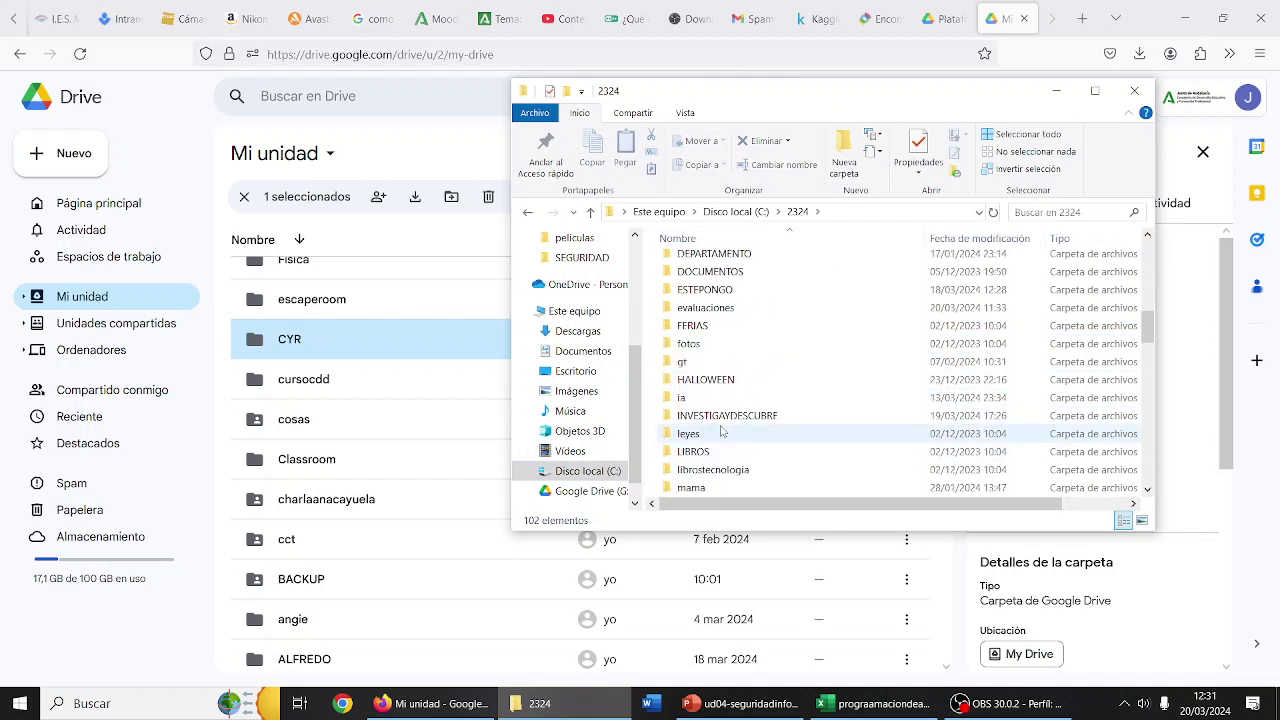
double_click(722, 399)
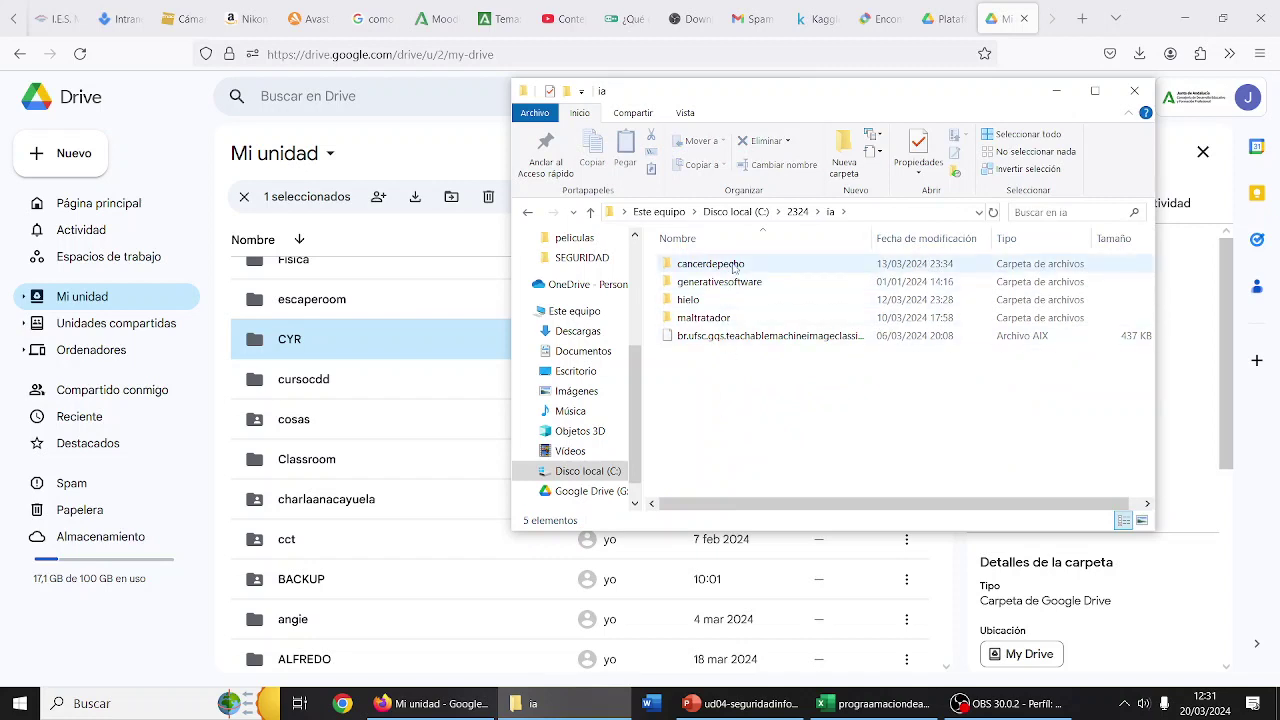
double_click(718, 299)
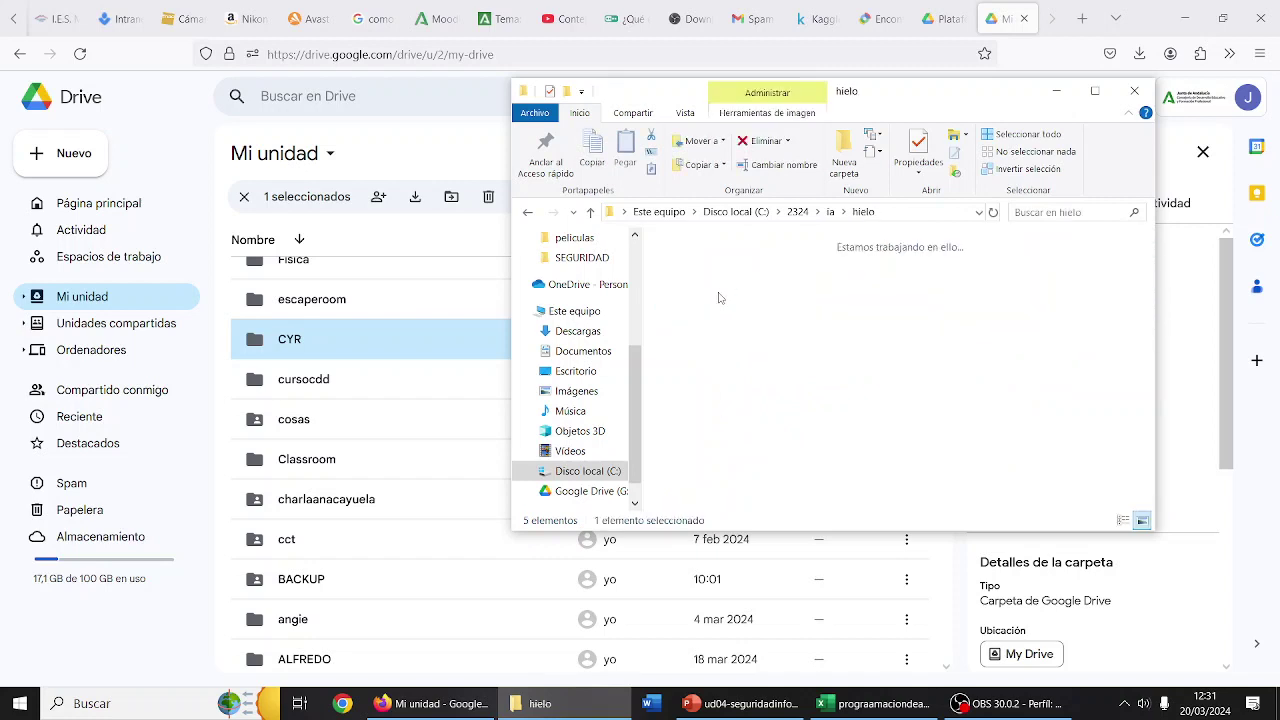
click(830, 212)
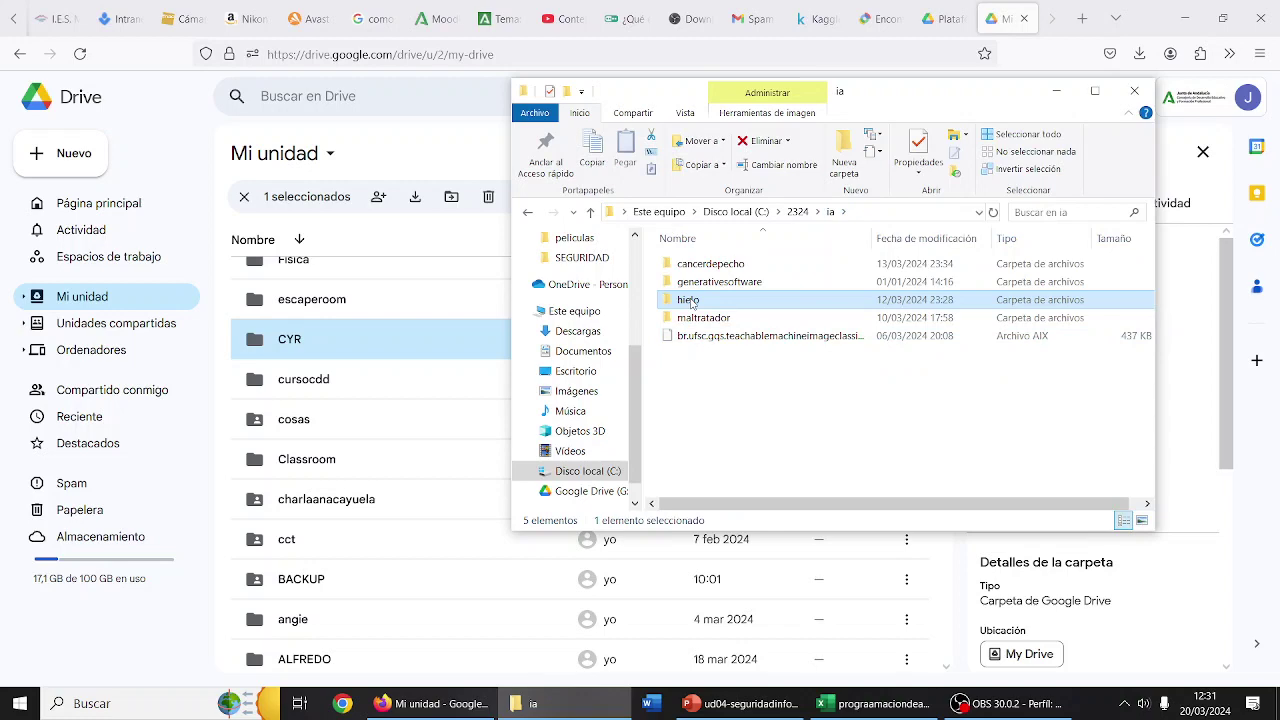
- Compress the hielo folder into hielo.rar using WinRAR's 'Añadir a "hielo.rar"'
right_click(690, 302)
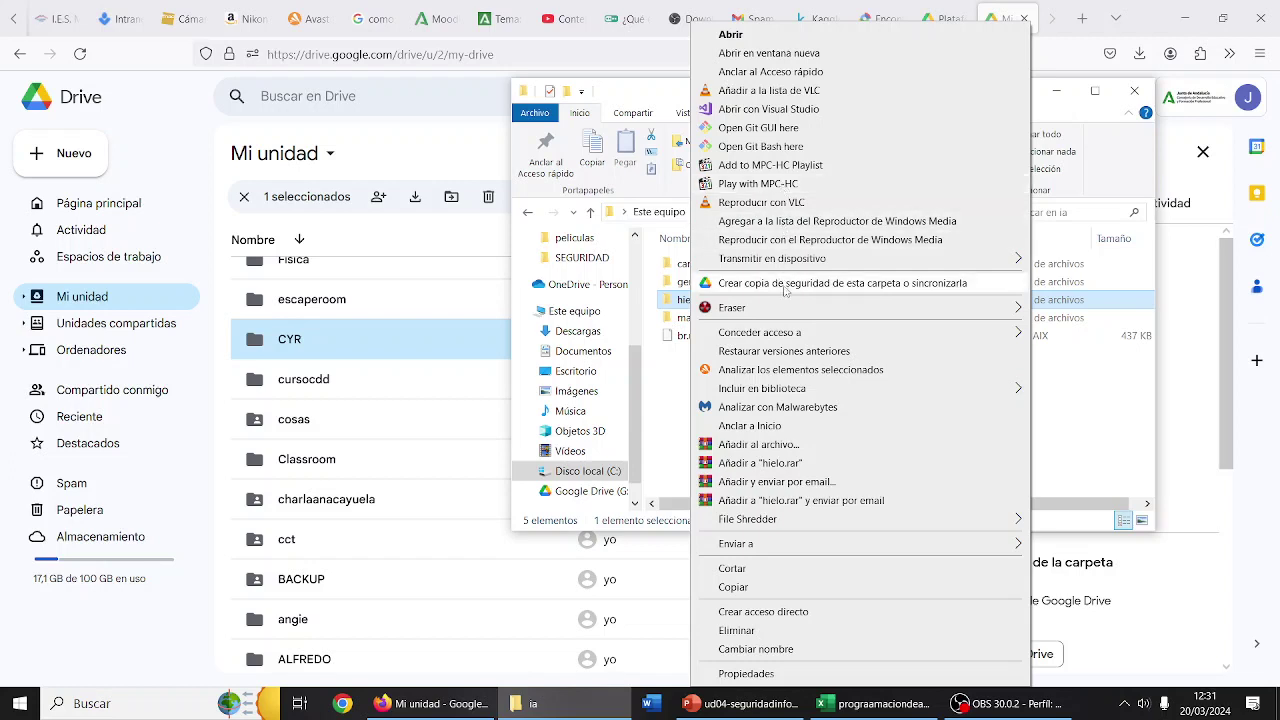
click(788, 466)
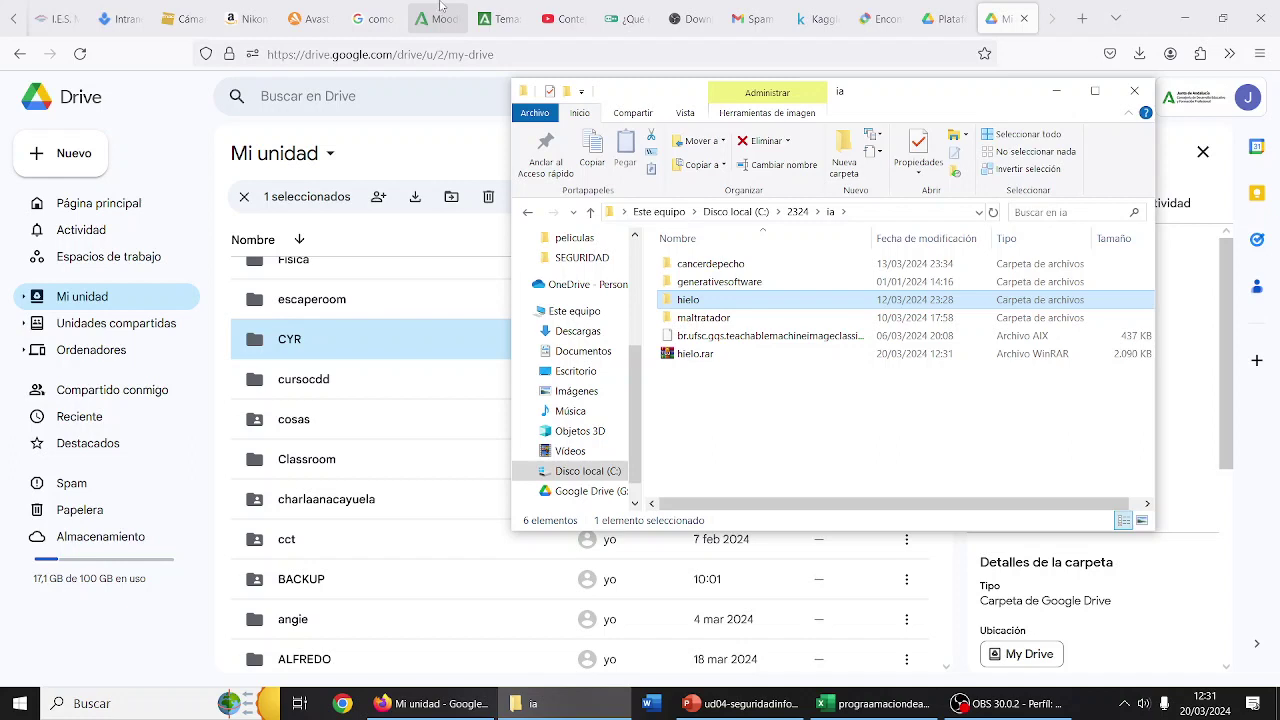
- Delete hielo.rar from the ia folder
click(697, 356)
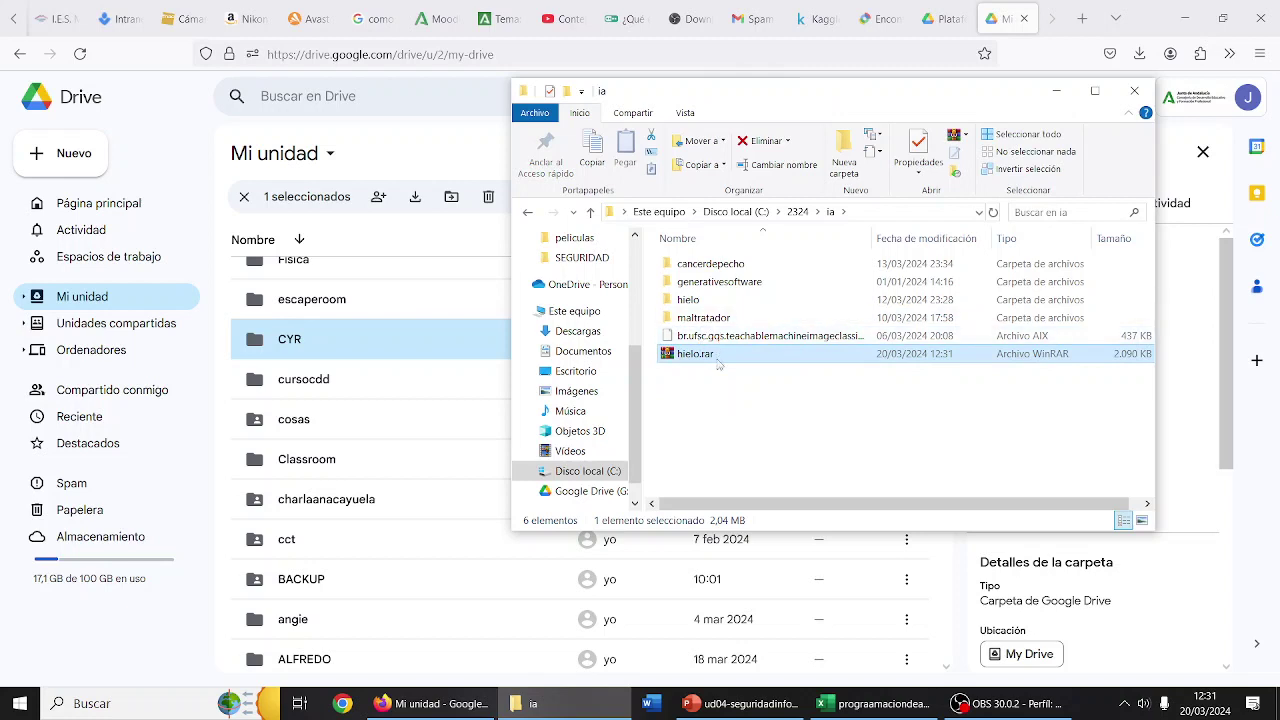
key(Delete)
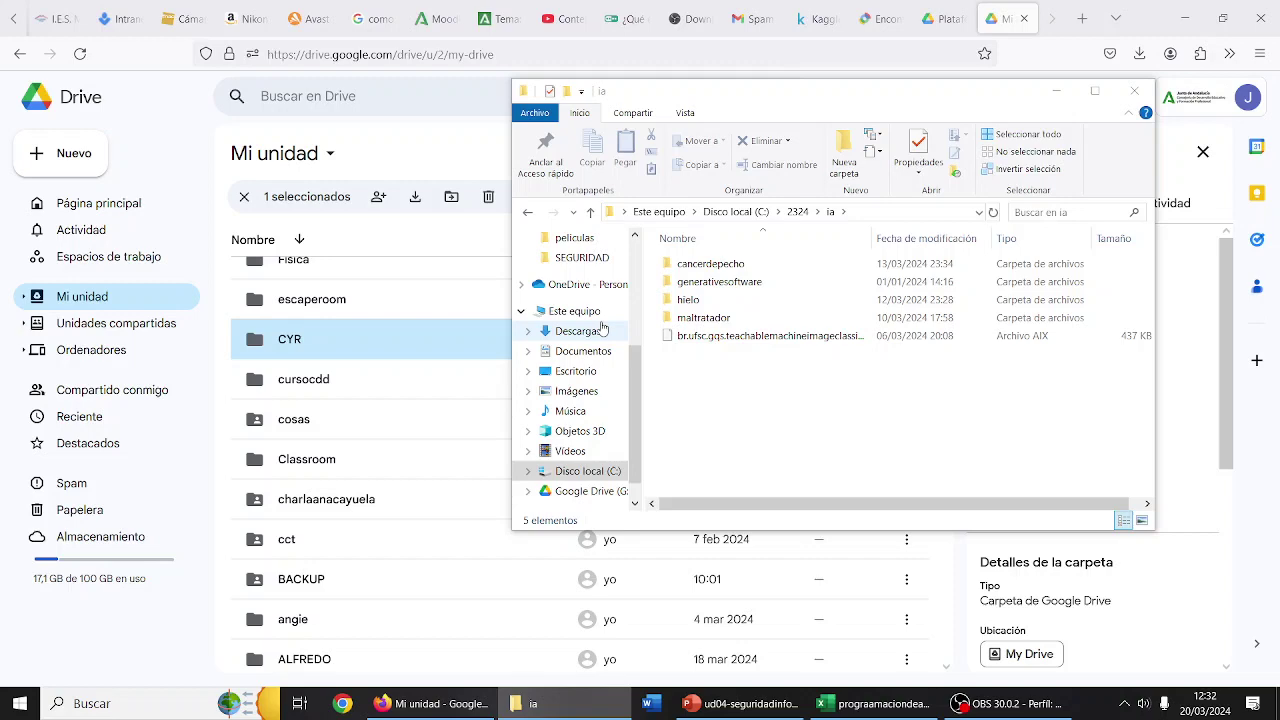
- Recreate hielo.rar by compressing the hielo folder with WinRAR
right_click(682, 302)
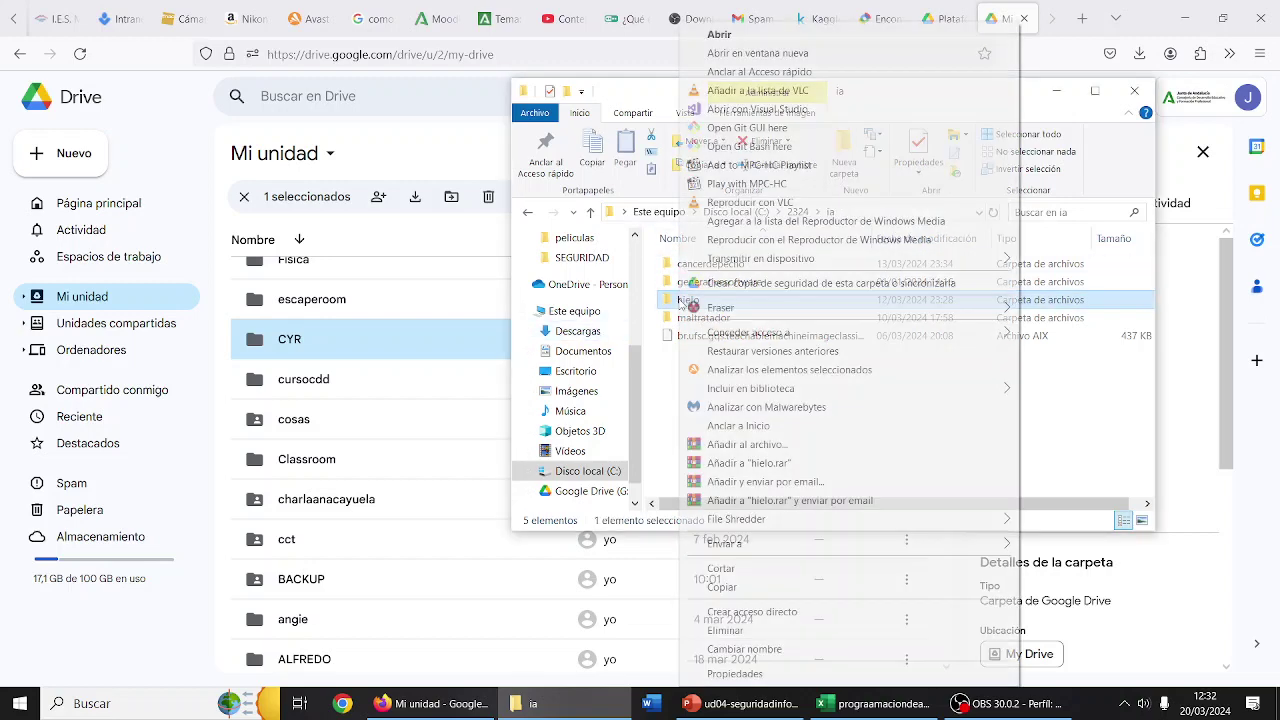
click(748, 462)
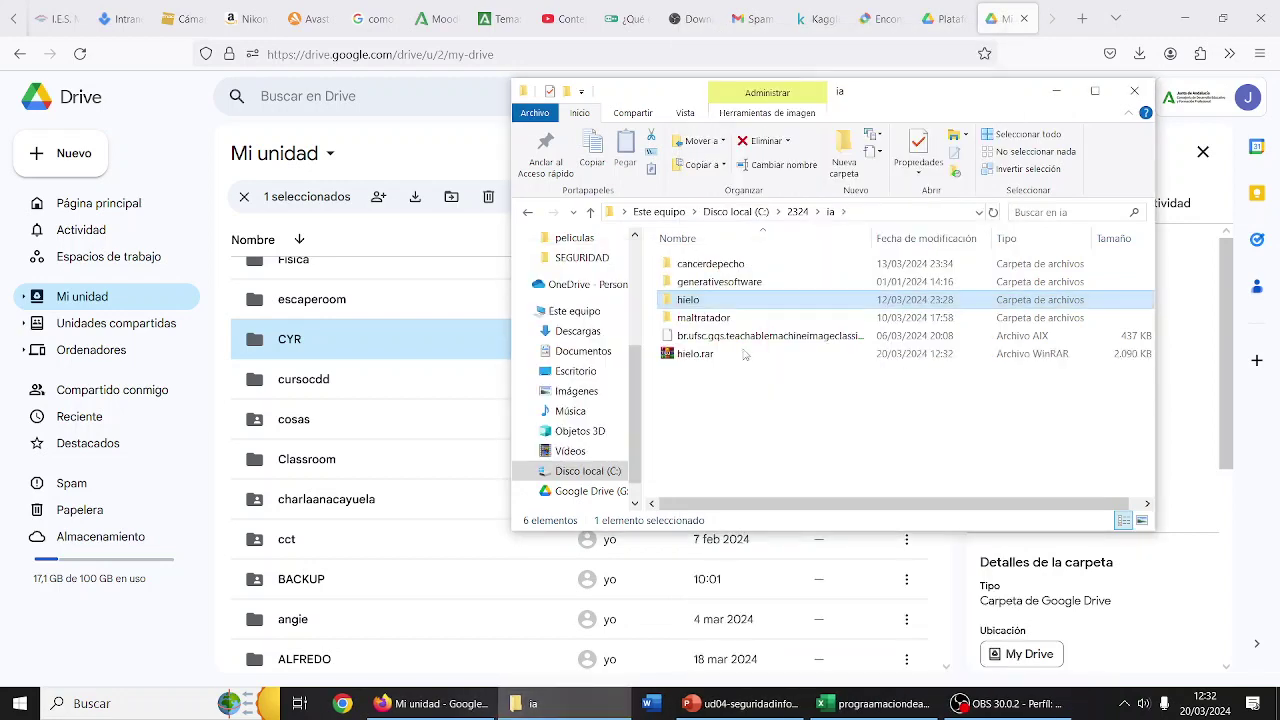
click(414, 339)
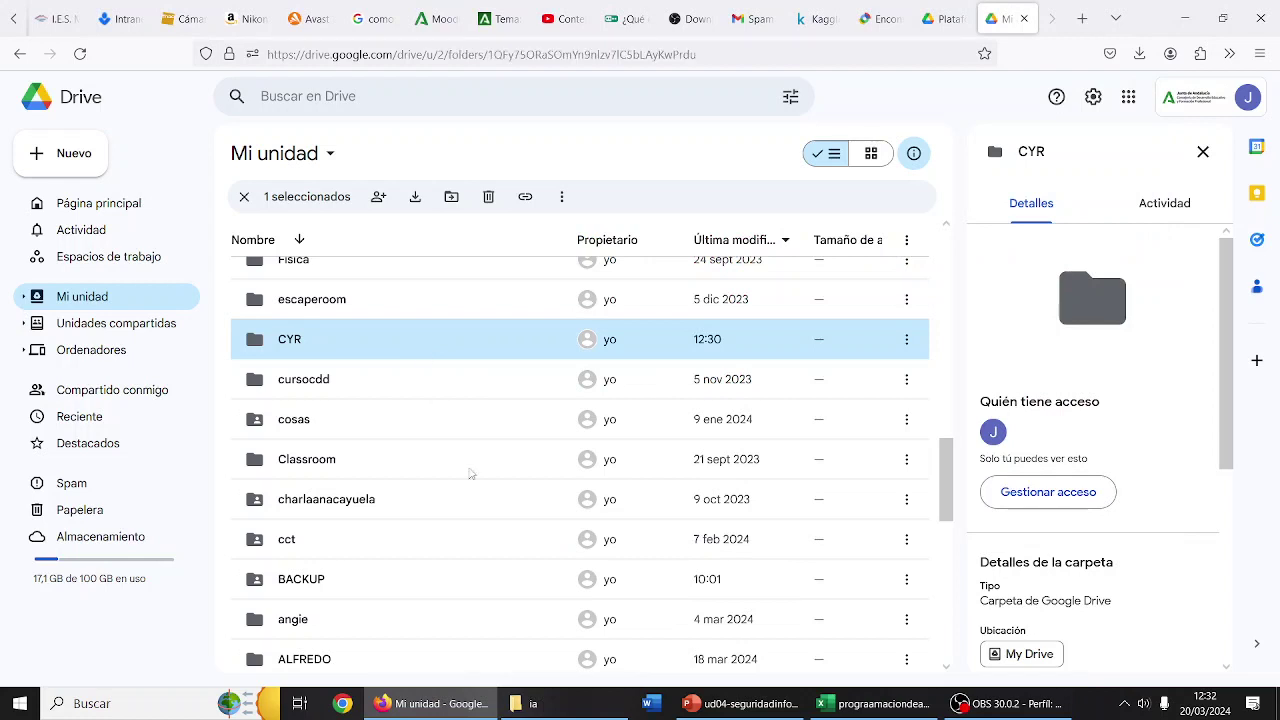
click(524, 703)
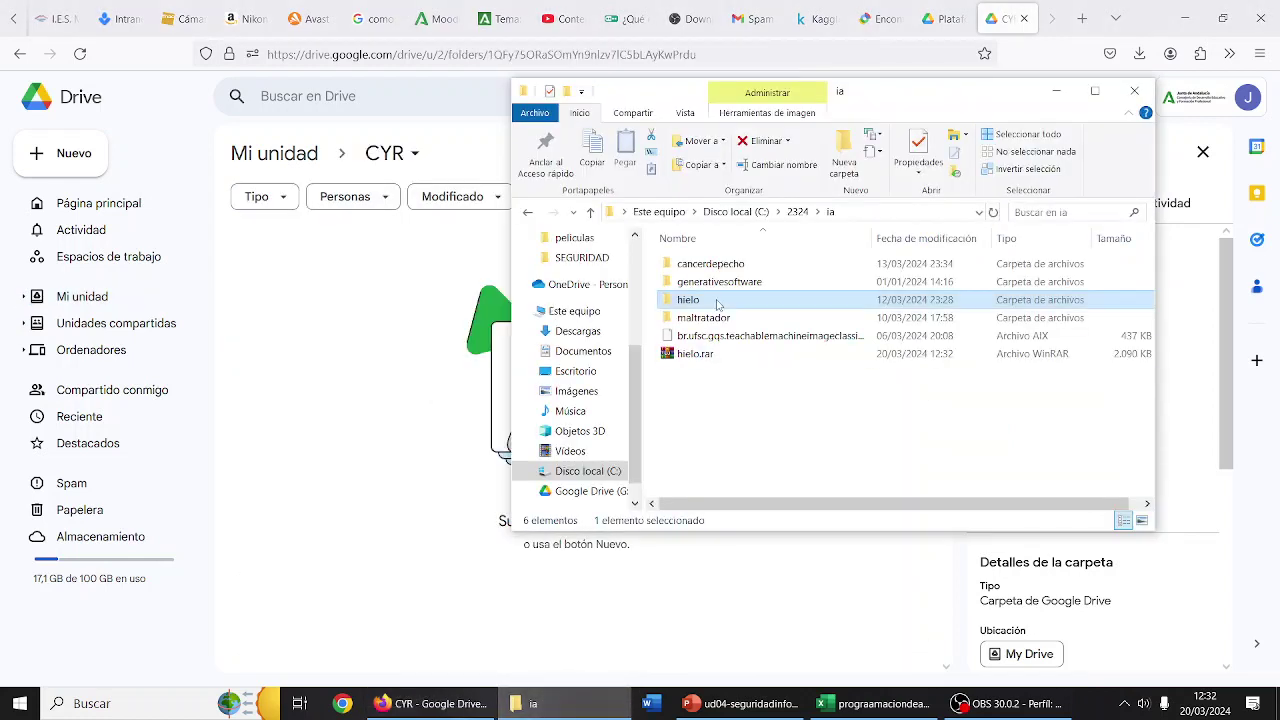
- Drag hielo.rar from Explorer into the CYR folder in Drive to upload it
click(695, 355)
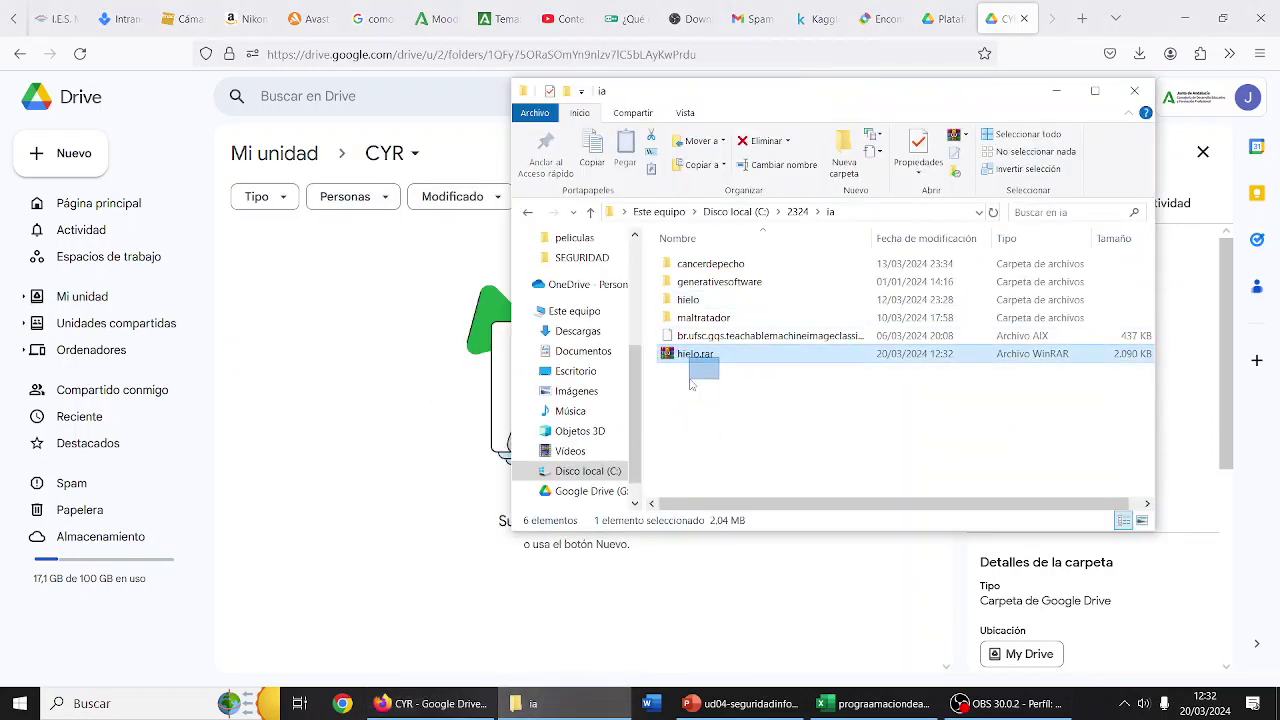
drag(695, 355, 362, 426)
click(362, 426)
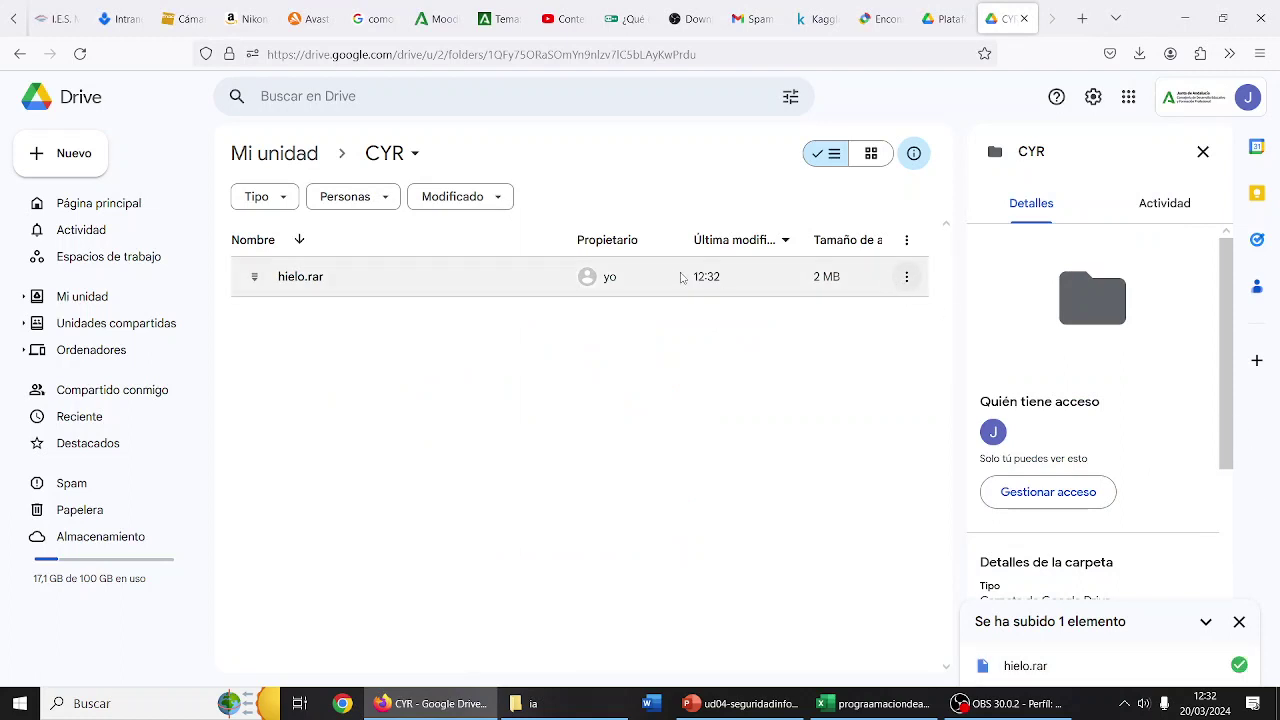
click(316, 157)
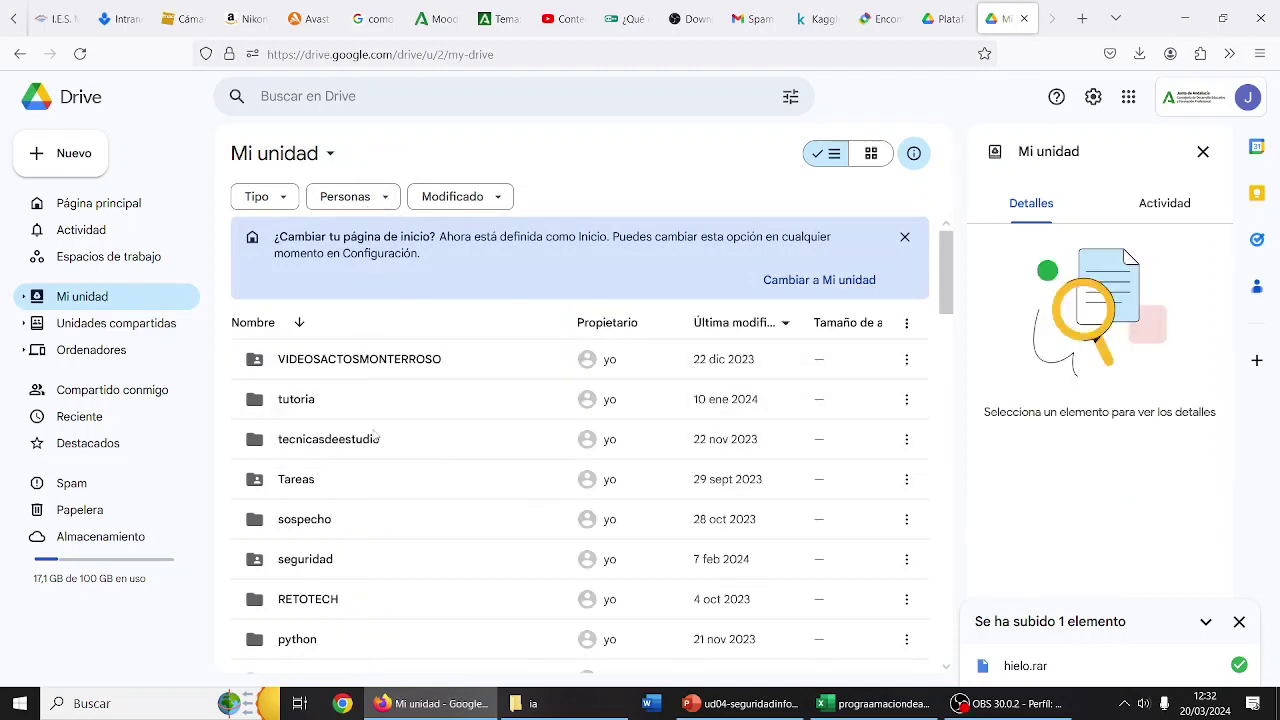
- Open the Compartir settings for the CYR folder from its context menu in My Drive
scroll(366, 474, down, 2)
scroll(366, 474, up, 2)
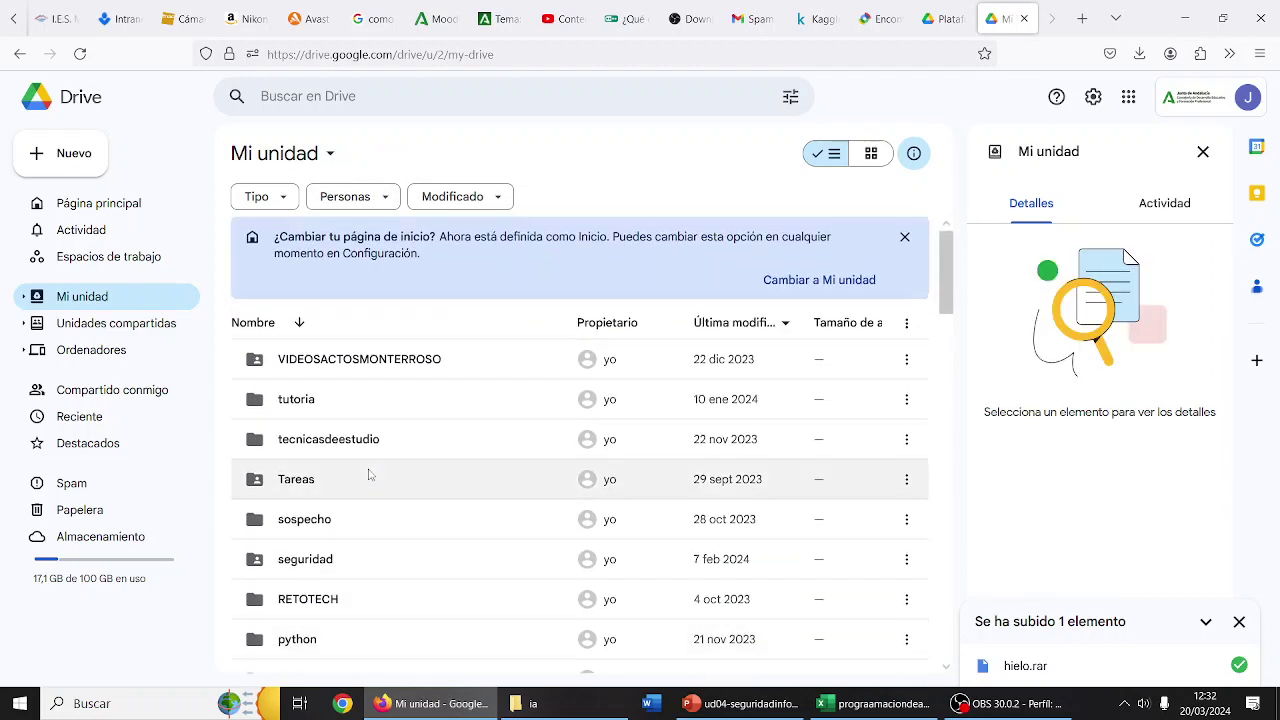
scroll(377, 452, down, 10)
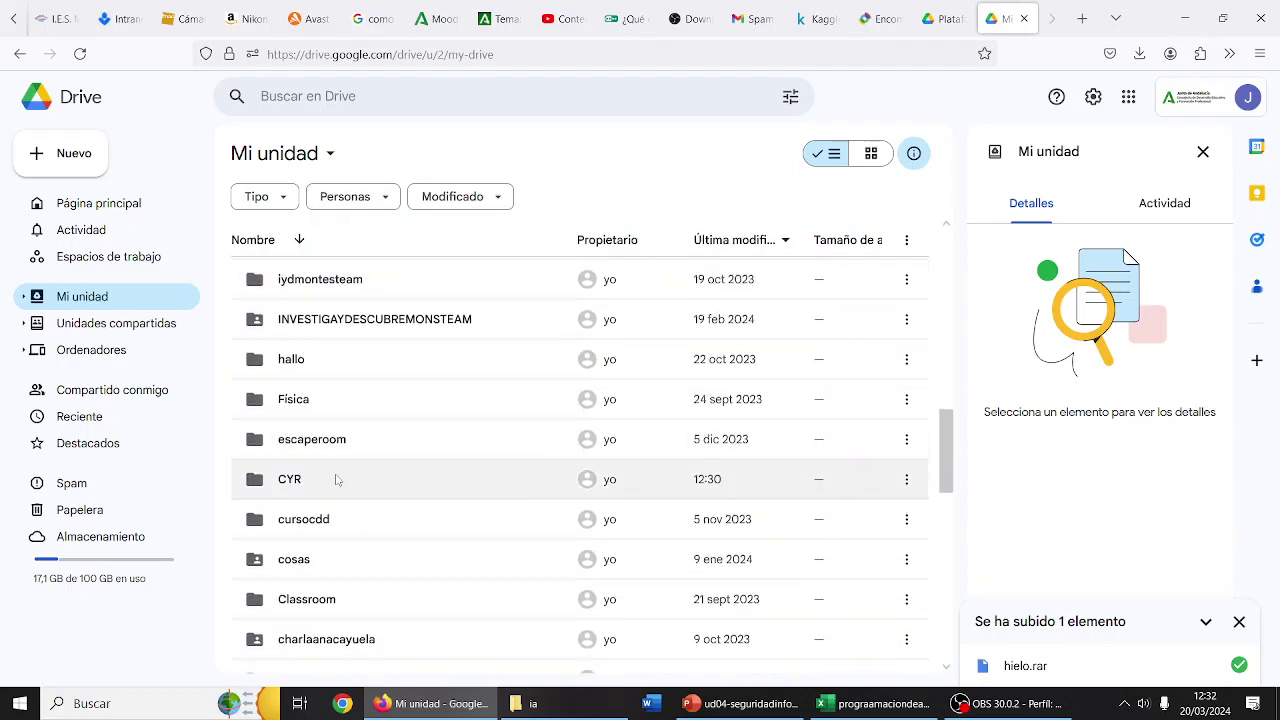
right_click(337, 481)
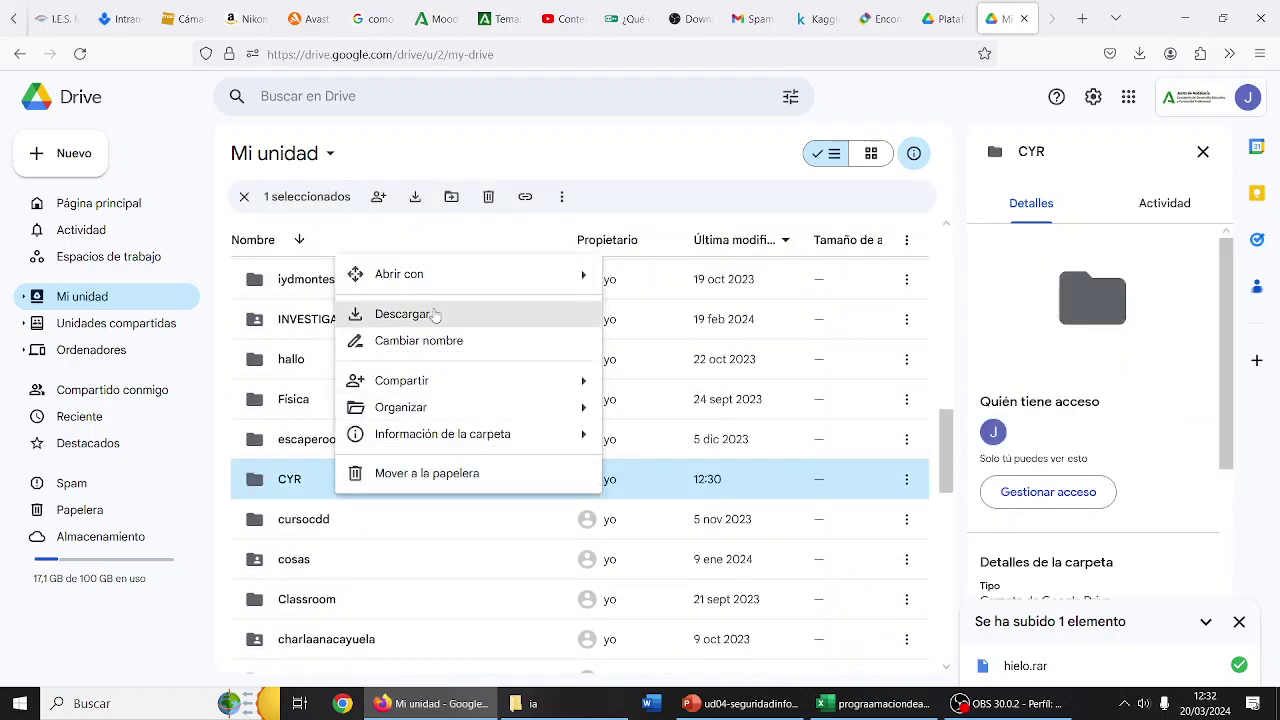
mouse_move(438, 390)
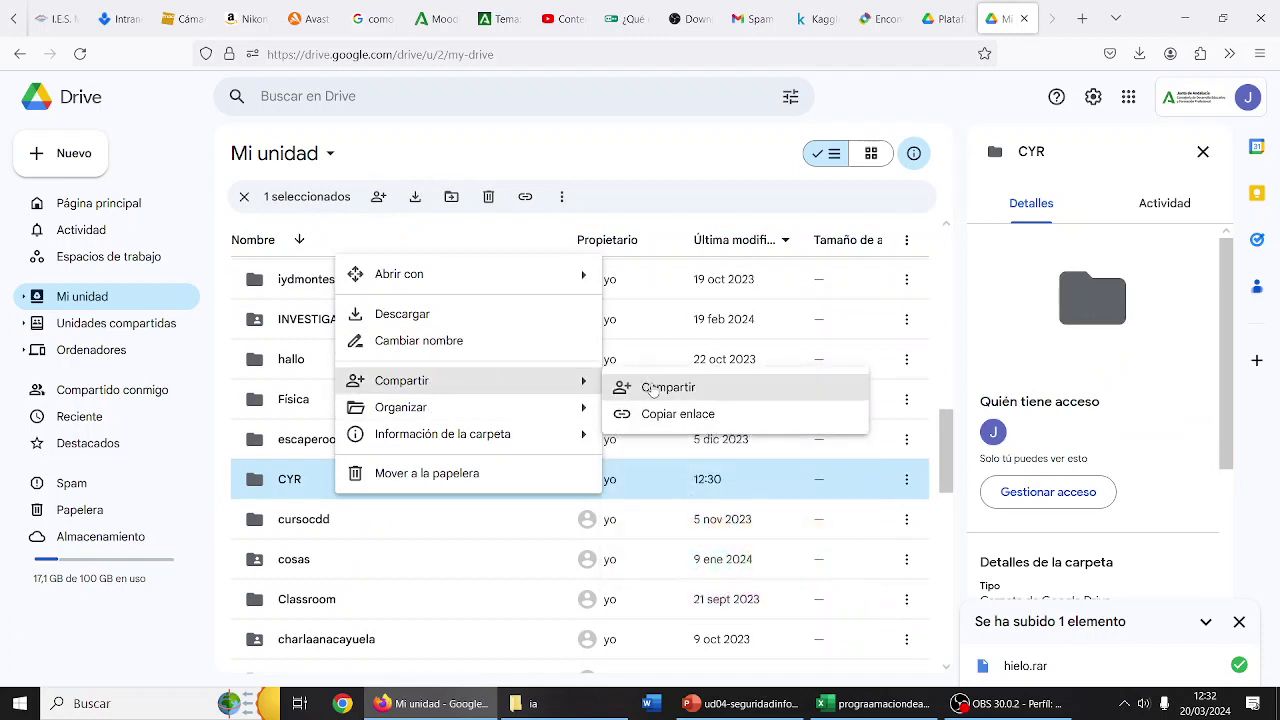
click(652, 389)
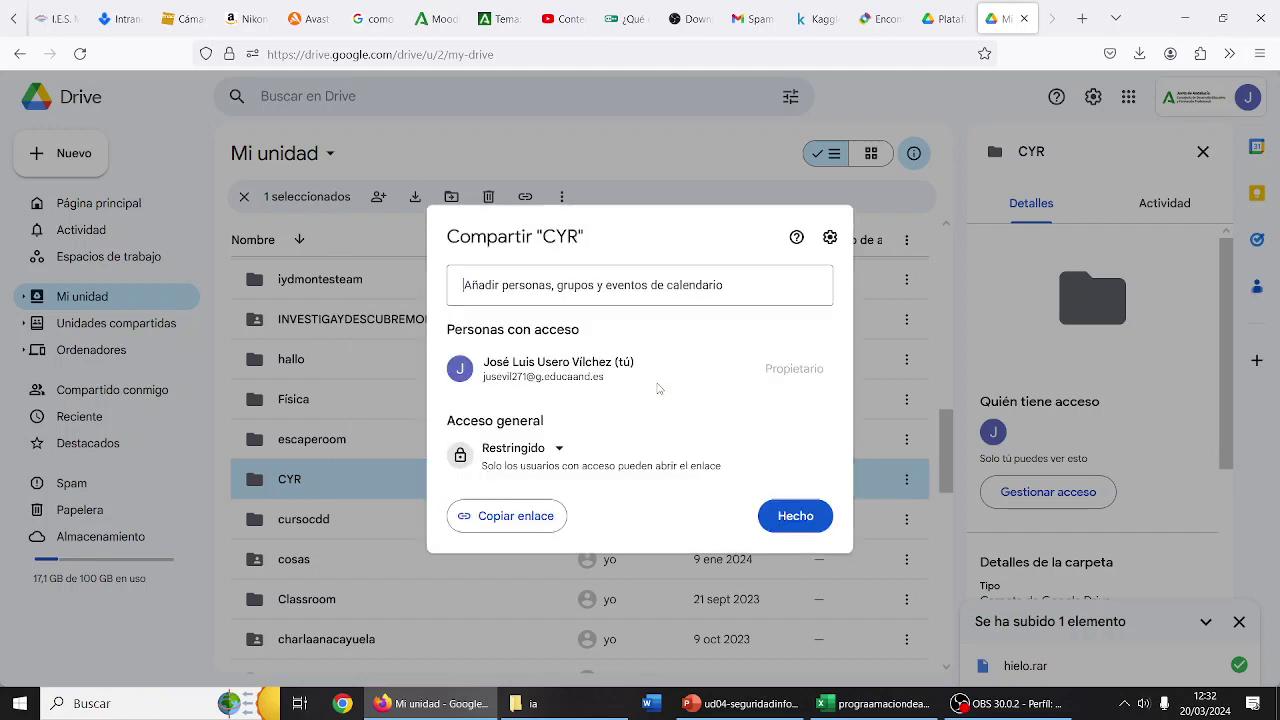
- Enter a collaborator's e-mail address in the Añadir personas field of the CYR share dialog
click(637, 284)
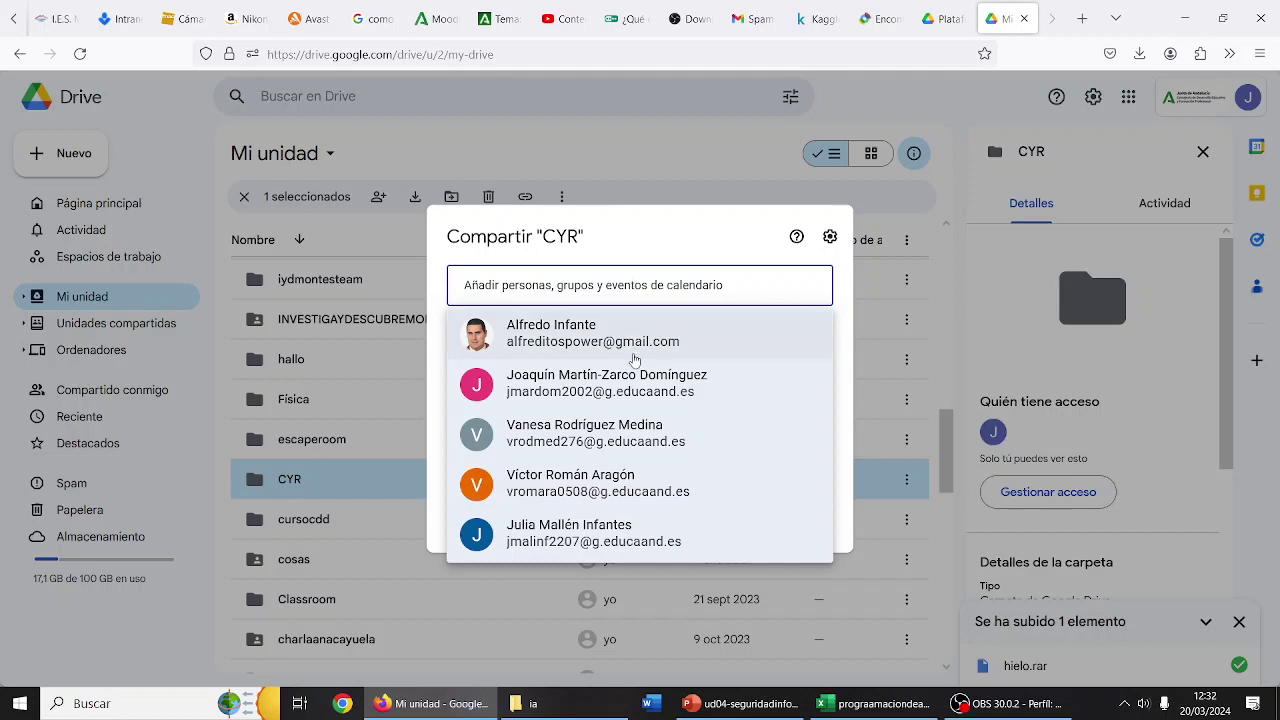
mouse_move(634, 359)
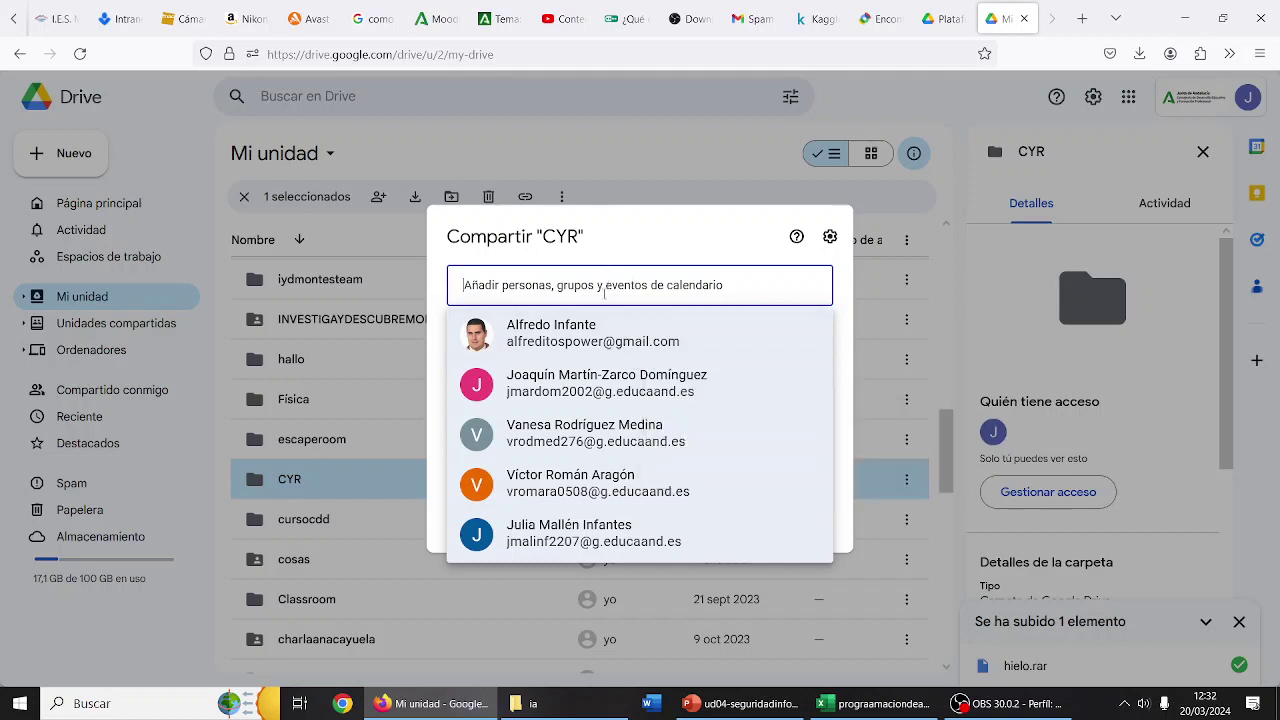
key(ctrl+z)
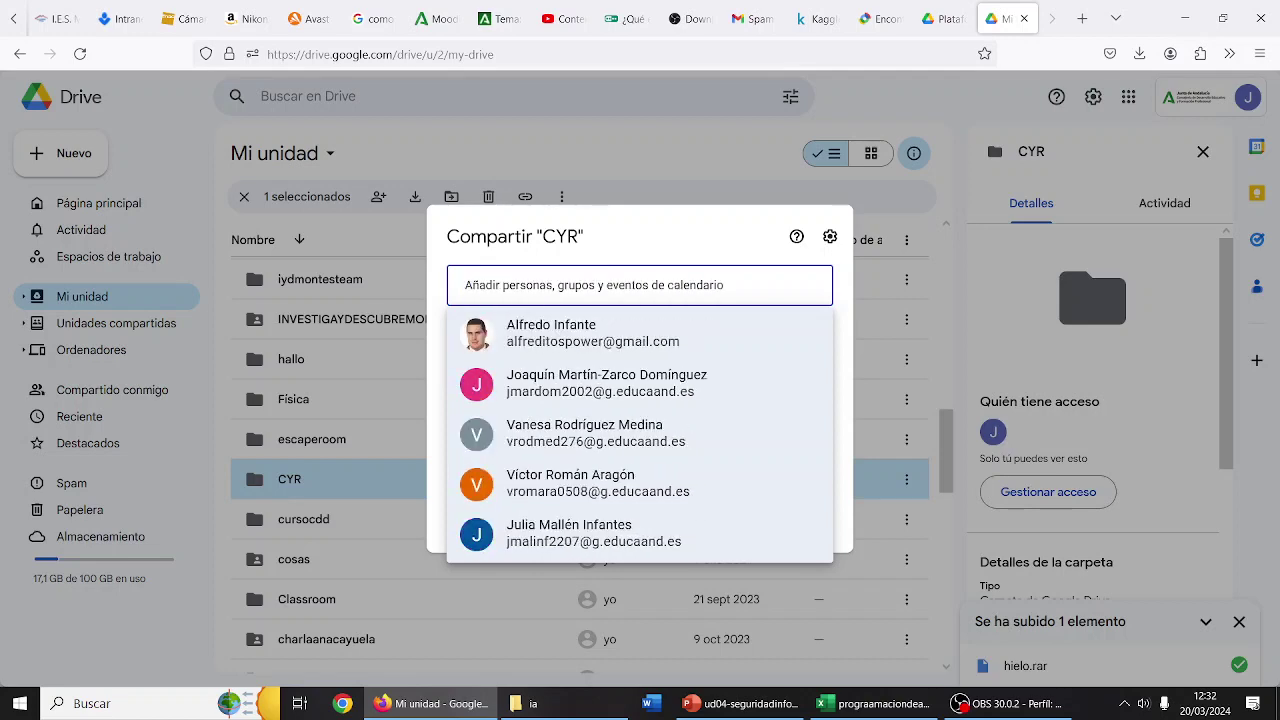
key(ctrl+a)
key(ctrl+v)
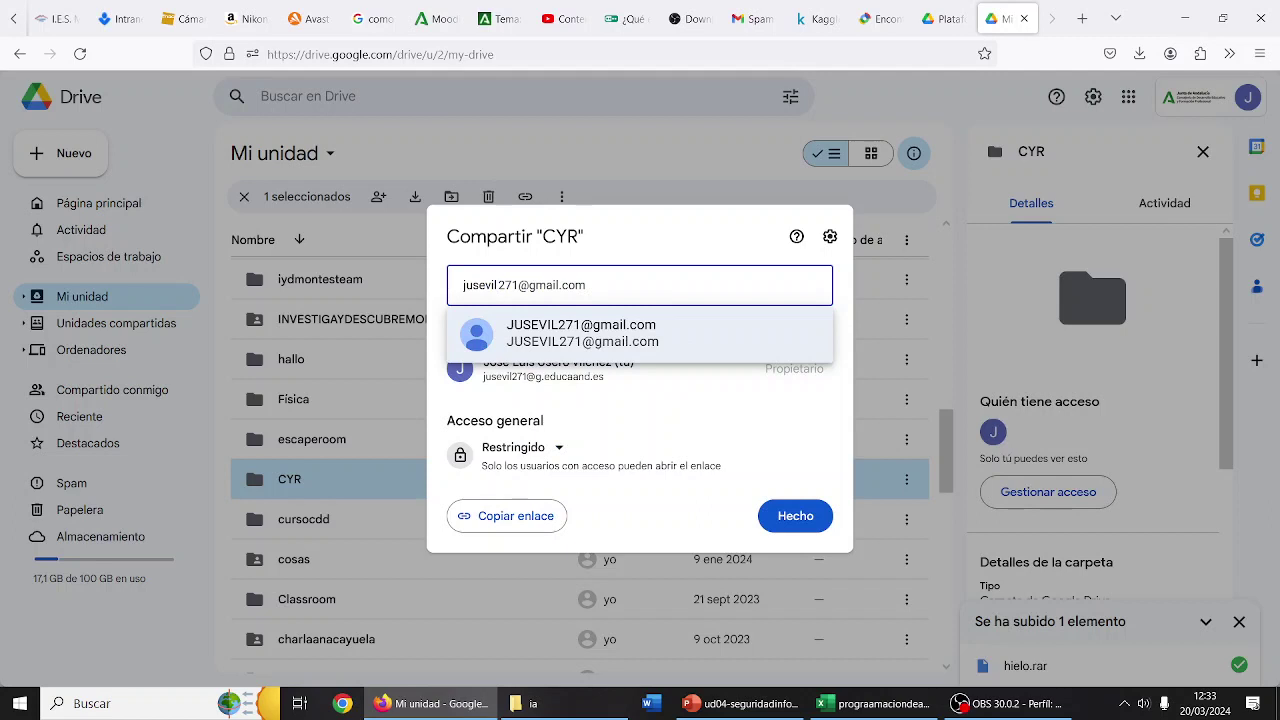
key(ctrl+z)
key(ctrl+v)
key(ctrl+z)
- Set CYR's general access to 'Cualquier persona con el enlace' as Lector and confirm with Hecho
click(547, 449)
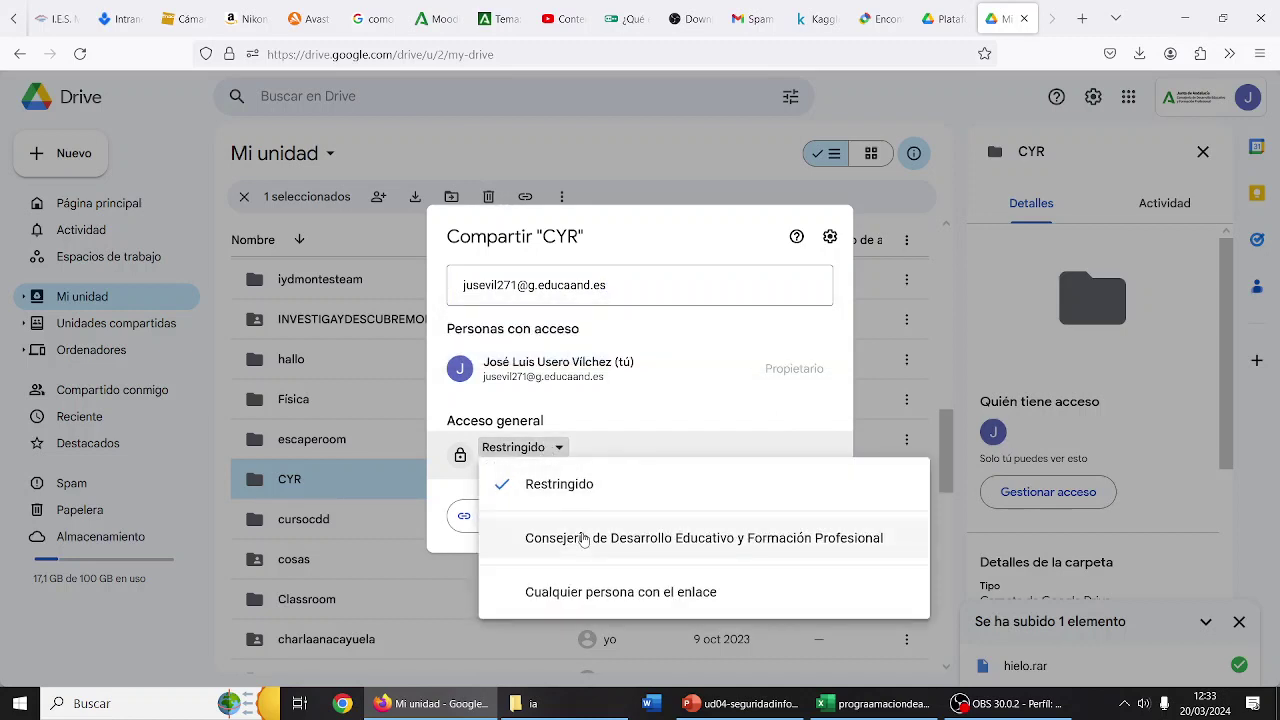
click(641, 409)
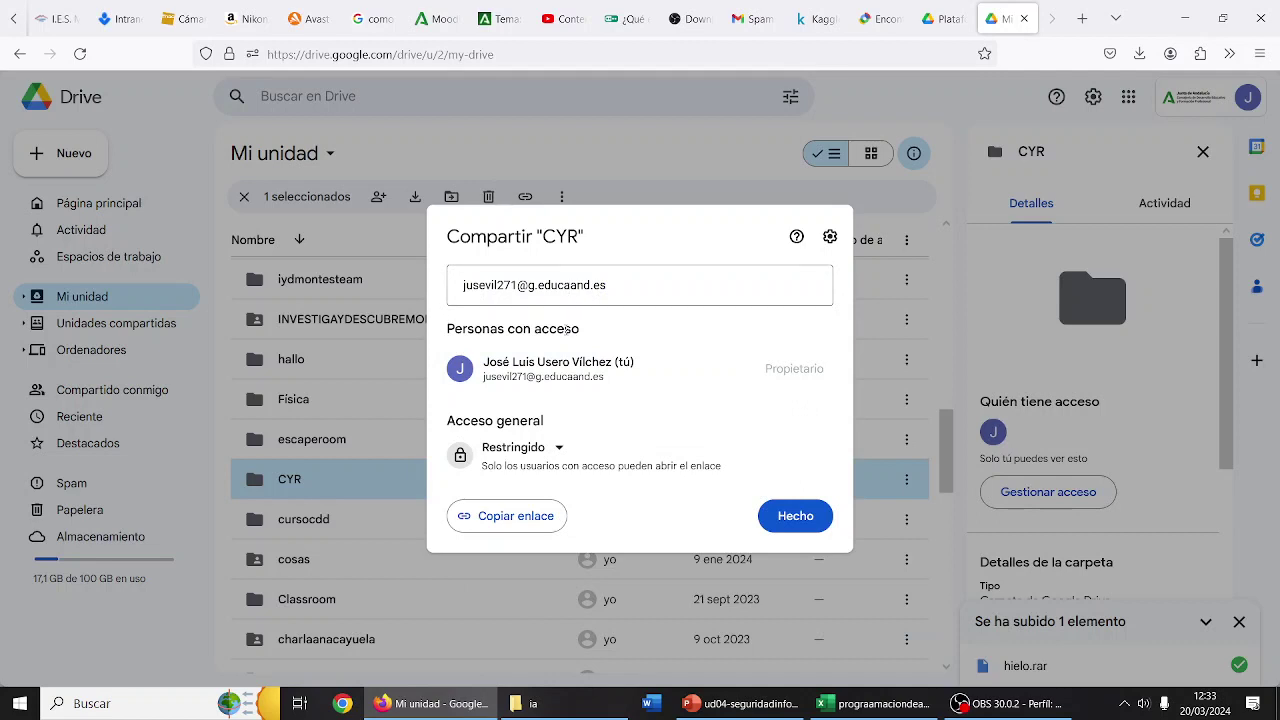
click(549, 468)
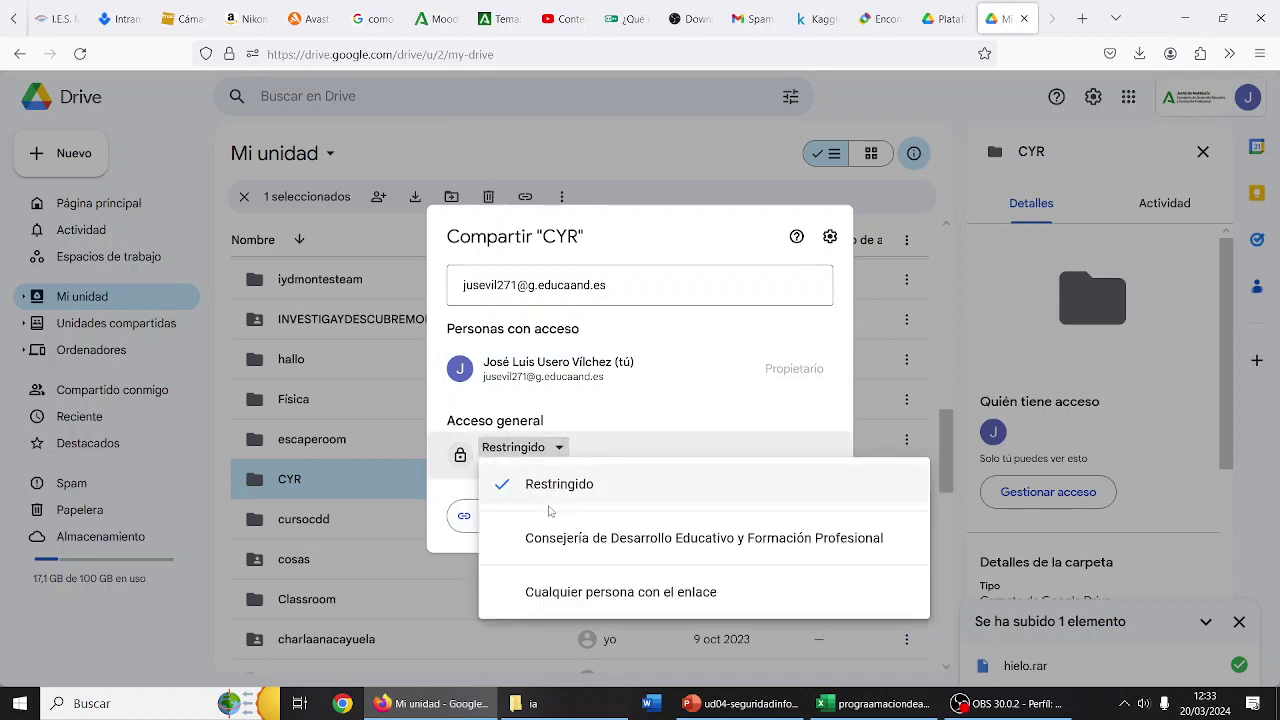
click(561, 530)
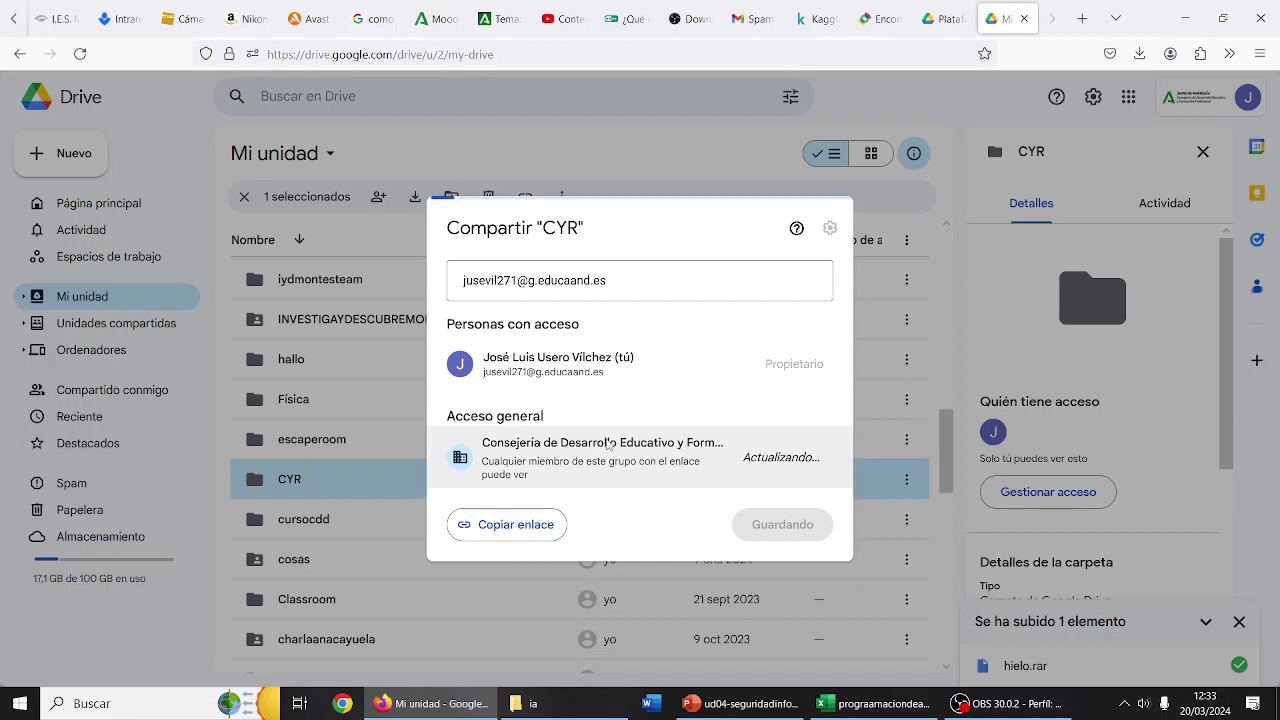
click(594, 487)
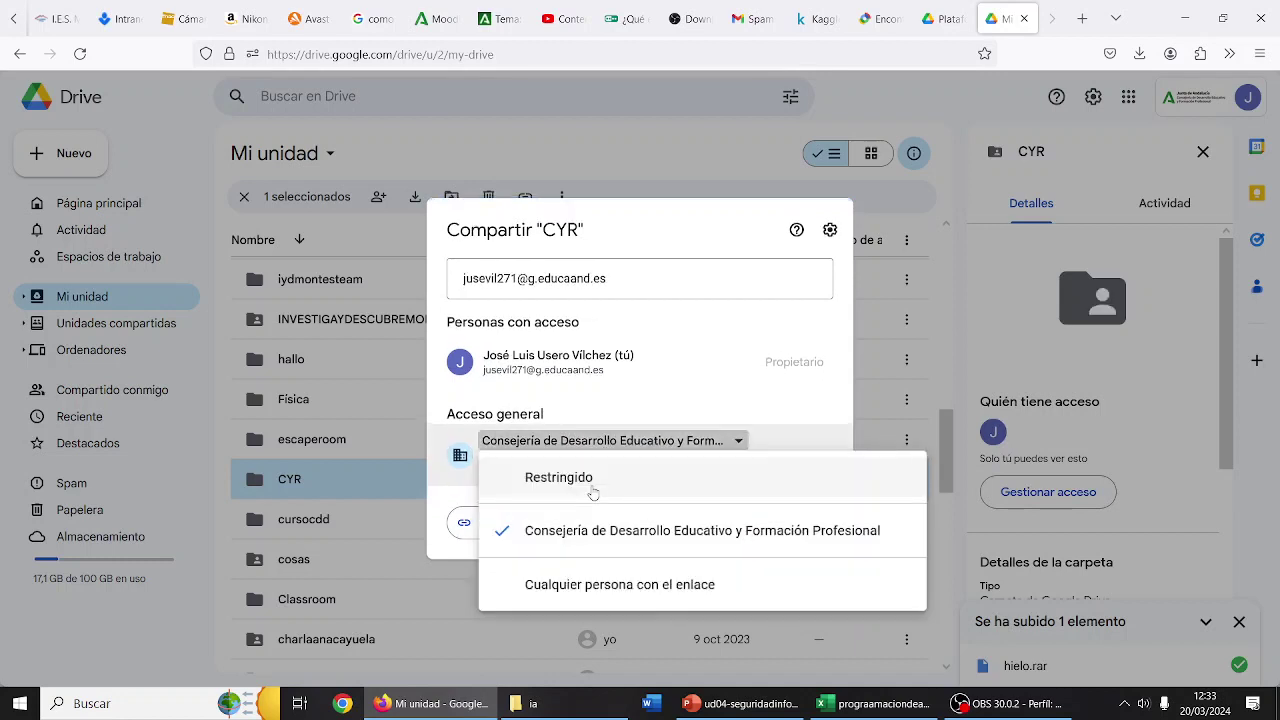
click(586, 588)
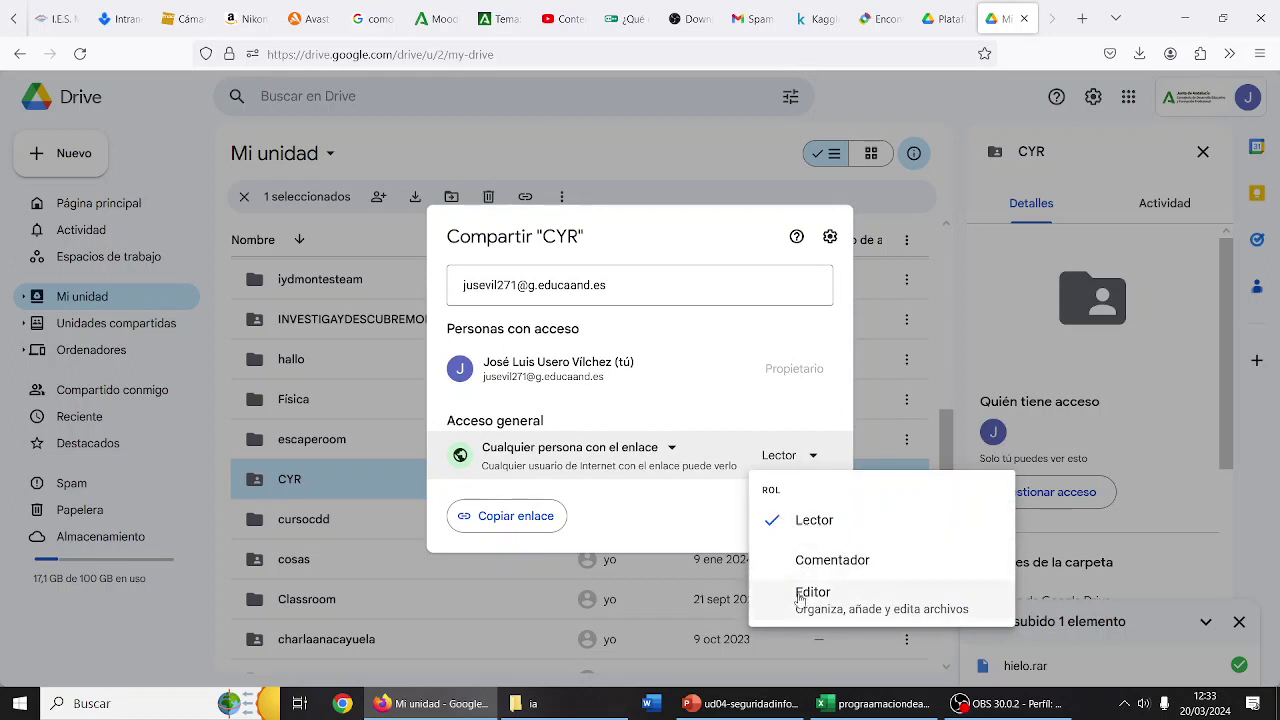
click(828, 518)
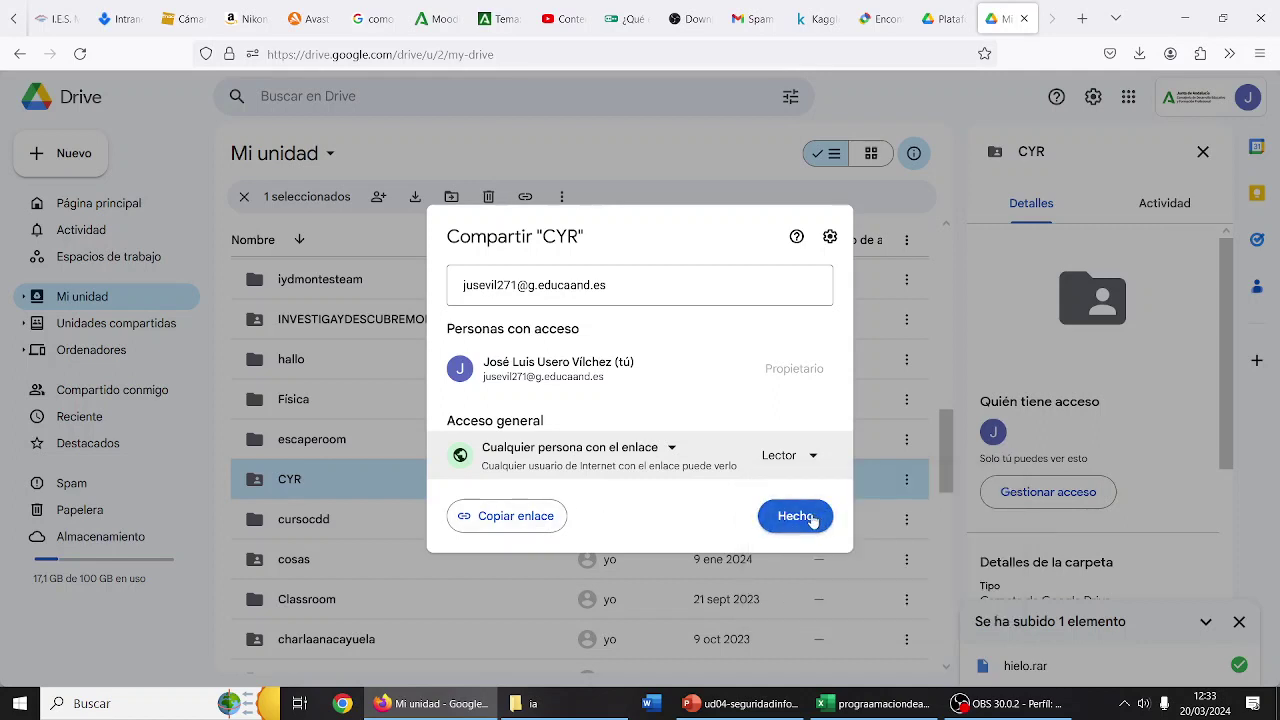
click(813, 518)
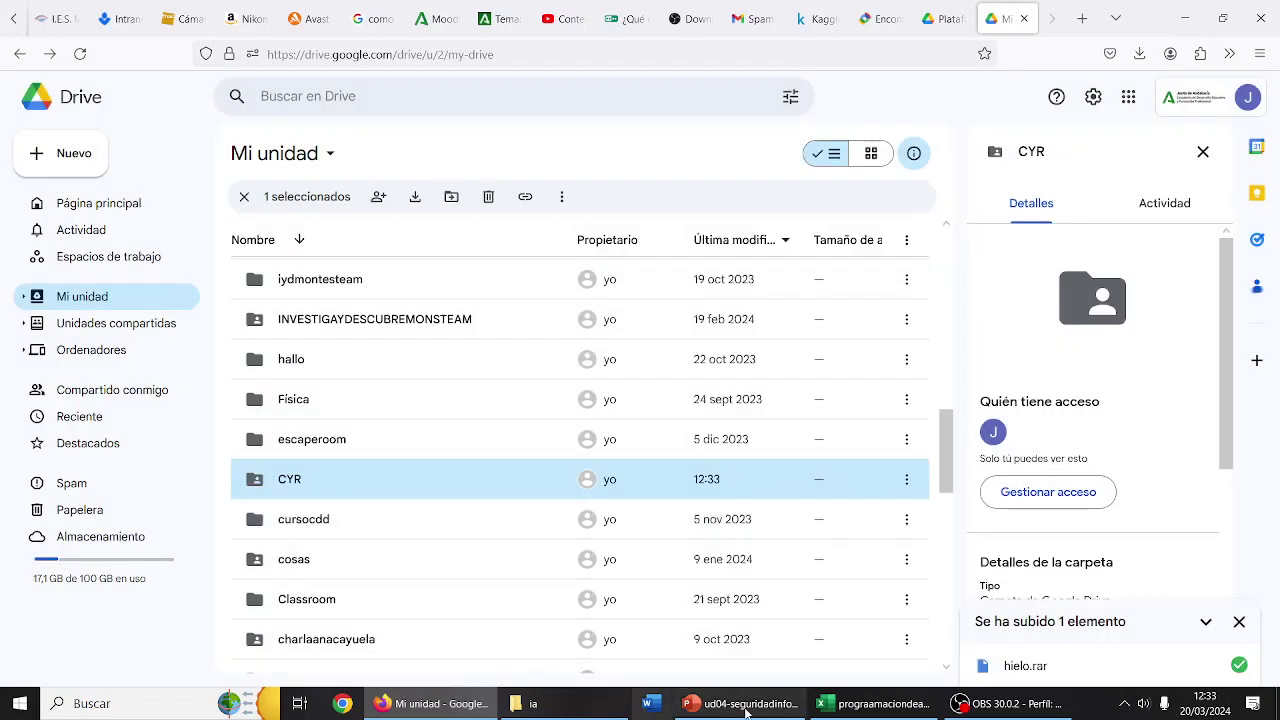
click(1010, 703)
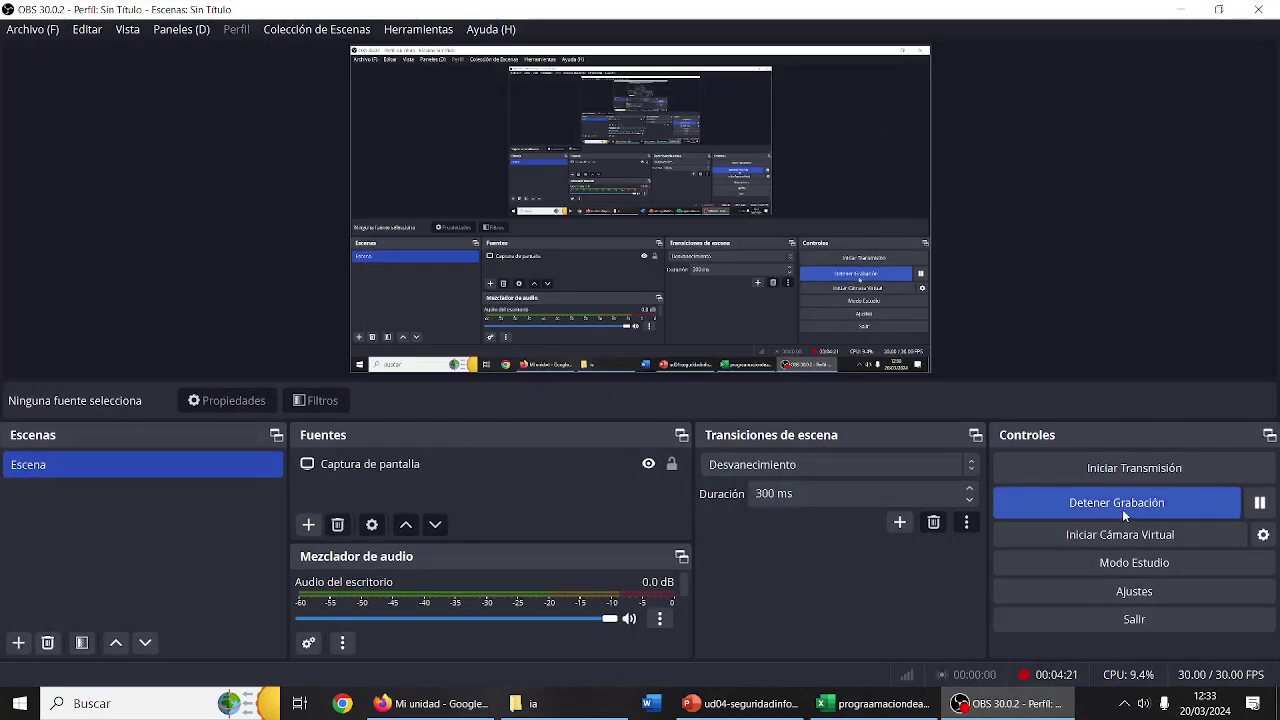